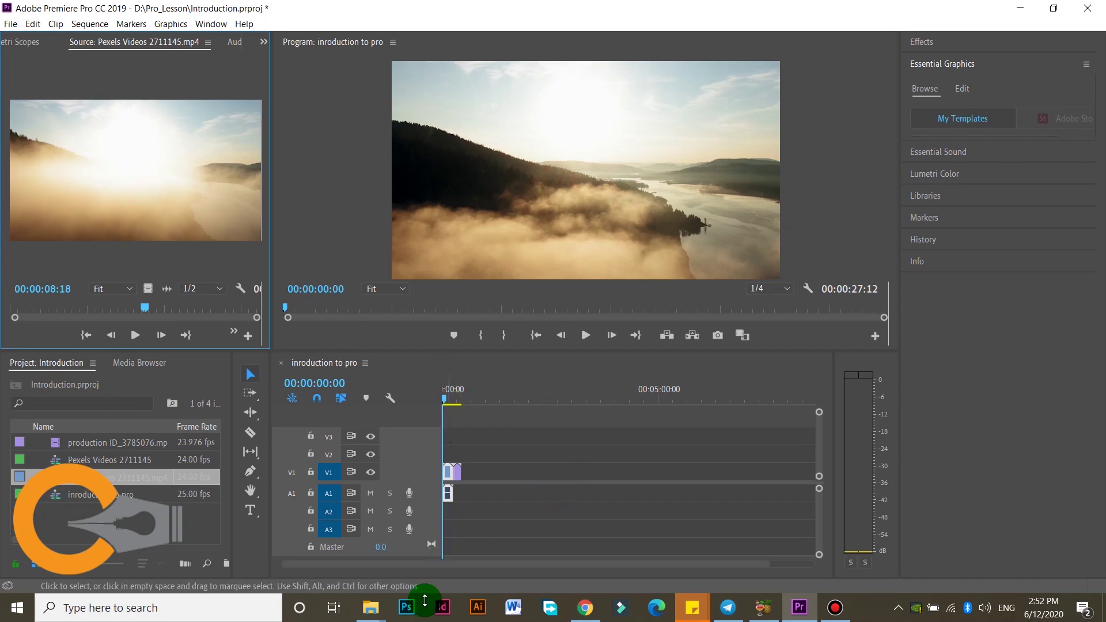
Zoom the timeline in on the Pexels Videos 2711145.mp4 and production ID clips and scrub the playhead
{"action": "left_click_drag", "start_coordinate": [765, 569], "coordinate": [493, 412]}
{"action": "left_click", "coordinate": [507, 437]}
{"action": "left_click", "coordinate": [492, 402]}
{"action": "left_click_drag", "start_coordinate": [501, 405], "coordinate": [446, 434]}
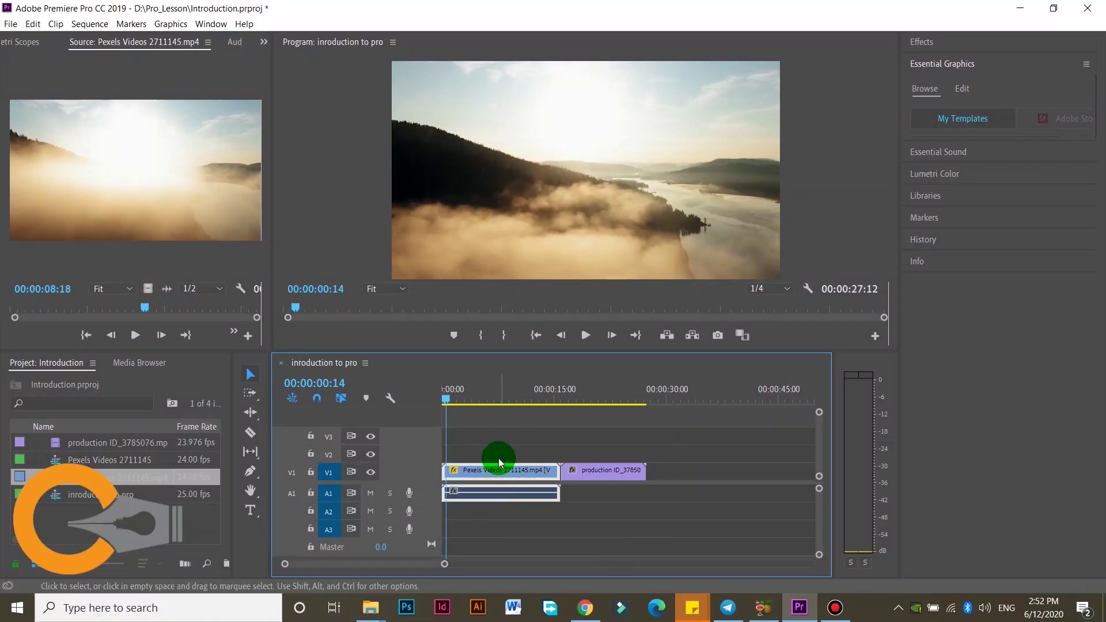
Unlink Pexels Videos 2711145.mp4 so its video and audio select separately
{"action": "right_click", "coordinate": [475, 485]}
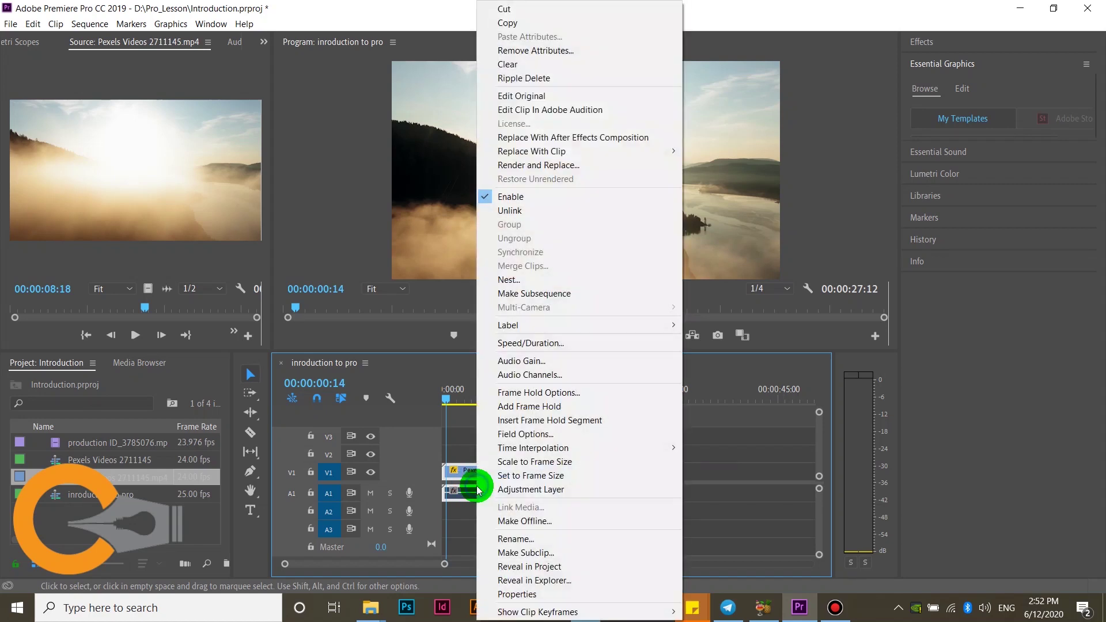
{"action": "left_click", "coordinate": [518, 212]}
{"action": "left_click", "coordinate": [494, 510]}
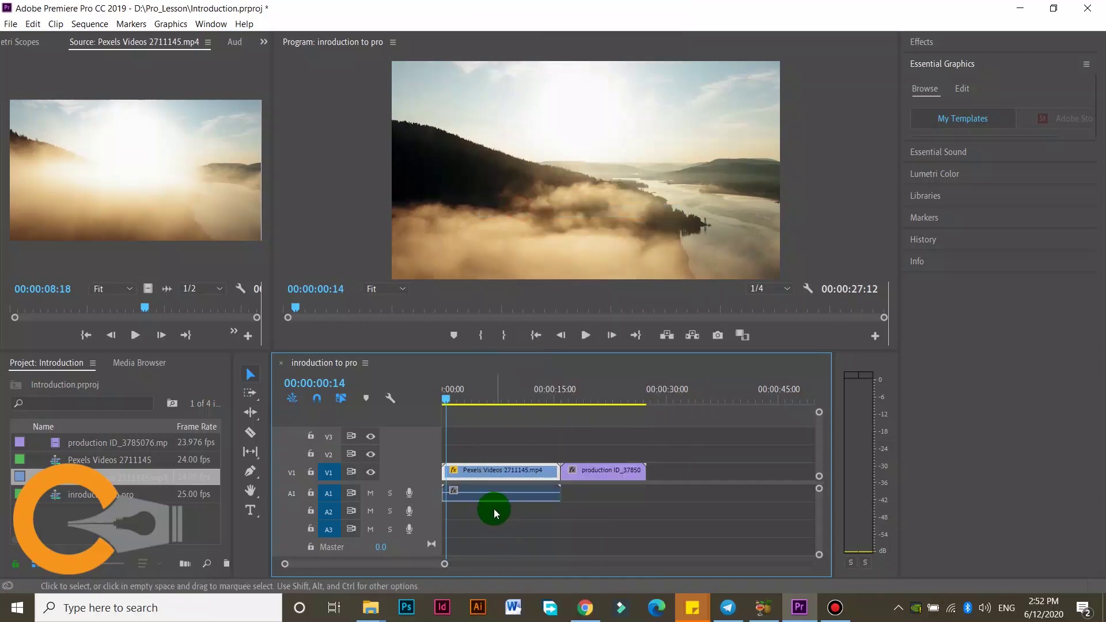
{"action": "left_click", "coordinate": [503, 477]}
{"action": "left_click", "coordinate": [503, 499]}
{"action": "left_click", "coordinate": [505, 472]}
{"action": "left_click", "coordinate": [502, 494]}
{"action": "left_click", "coordinate": [503, 472]}
{"action": "left_click", "coordinate": [504, 496]}
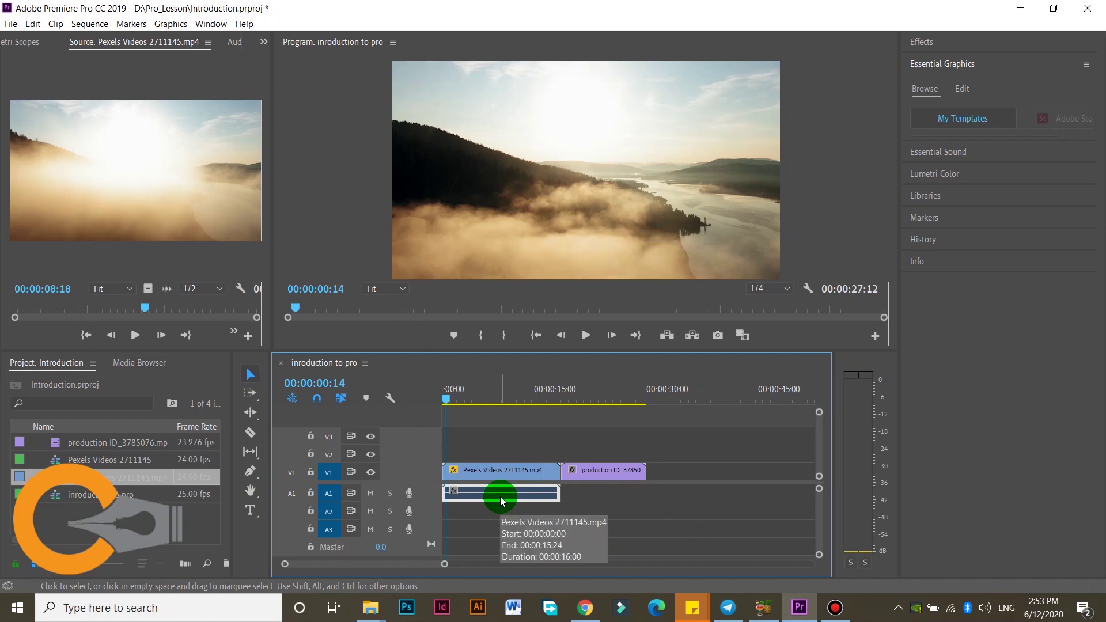
Delete the detached audio clip from track A1 and preview the sequence
{"action": "right_click", "coordinate": [500, 496]}
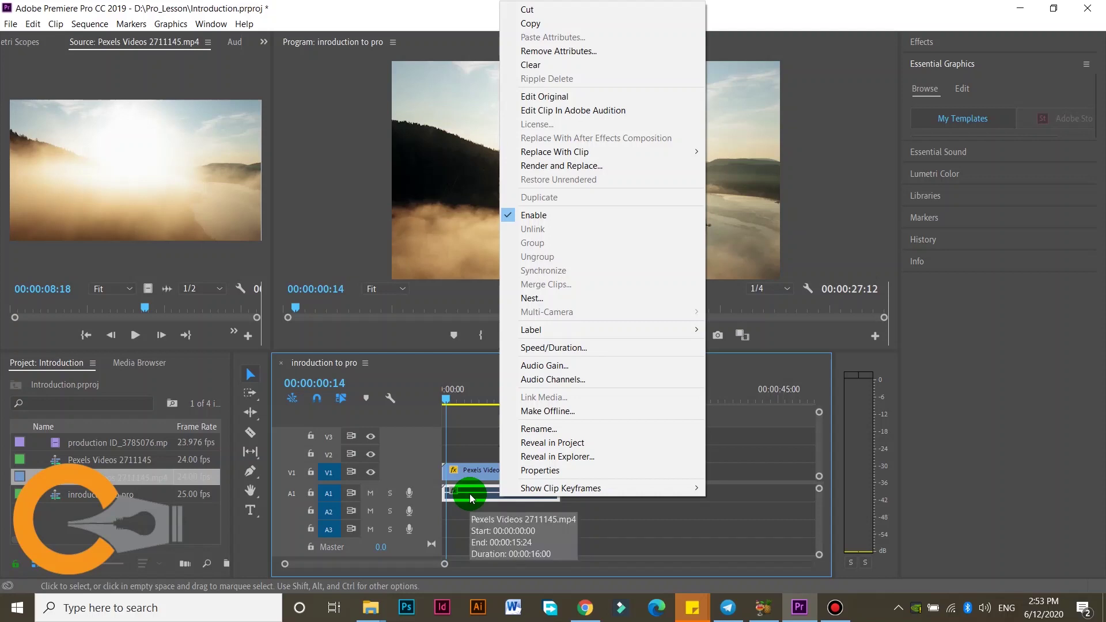
{"action": "left_click", "coordinate": [540, 65]}
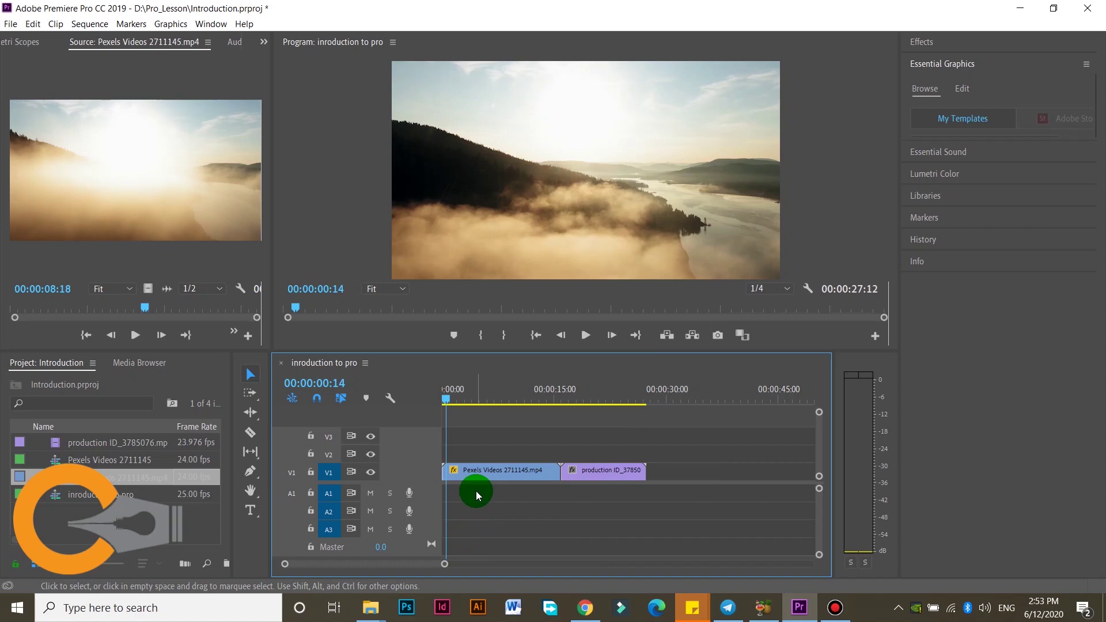
{"action": "key", "text": "ctrl+z"}
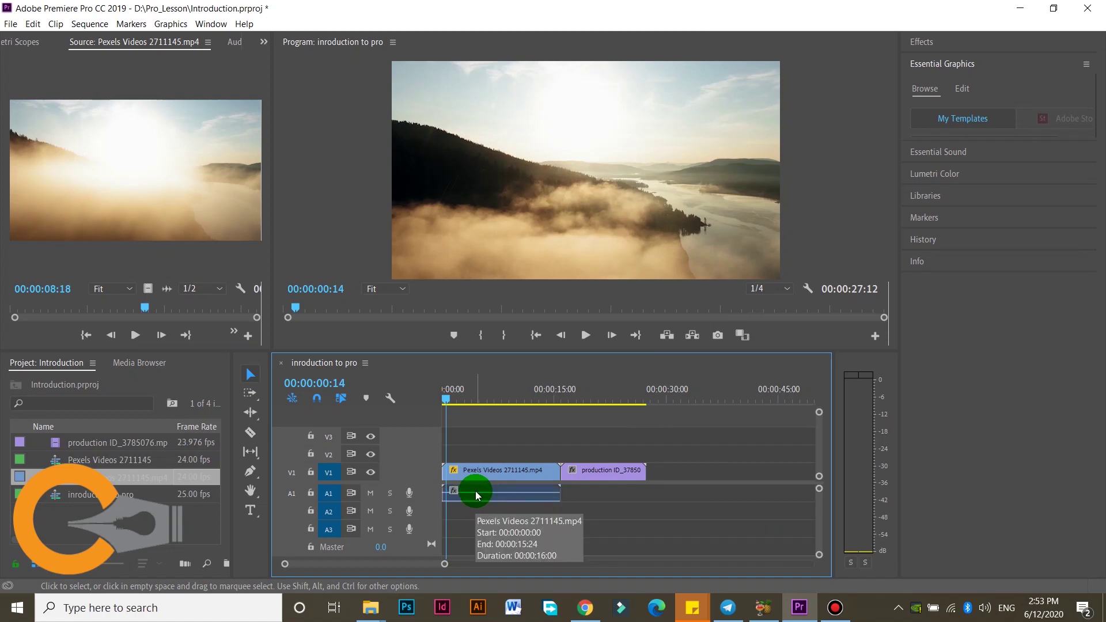
{"action": "left_click", "coordinate": [495, 494]}
{"action": "key", "text": "Delete"}
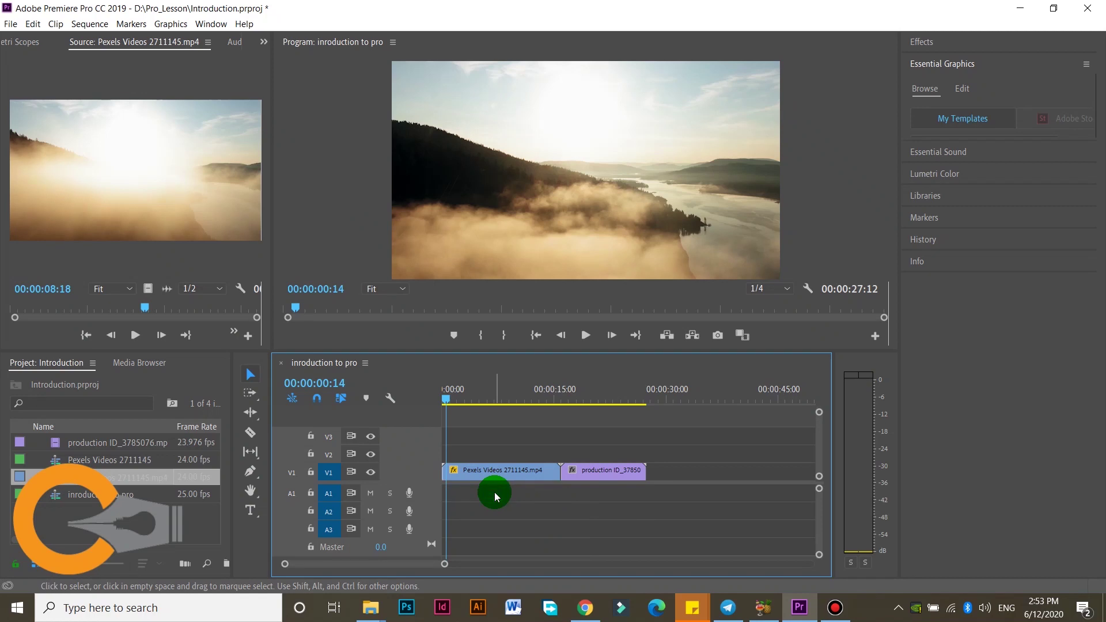
{"action": "left_click_drag", "start_coordinate": [446, 399], "coordinate": [478, 434]}
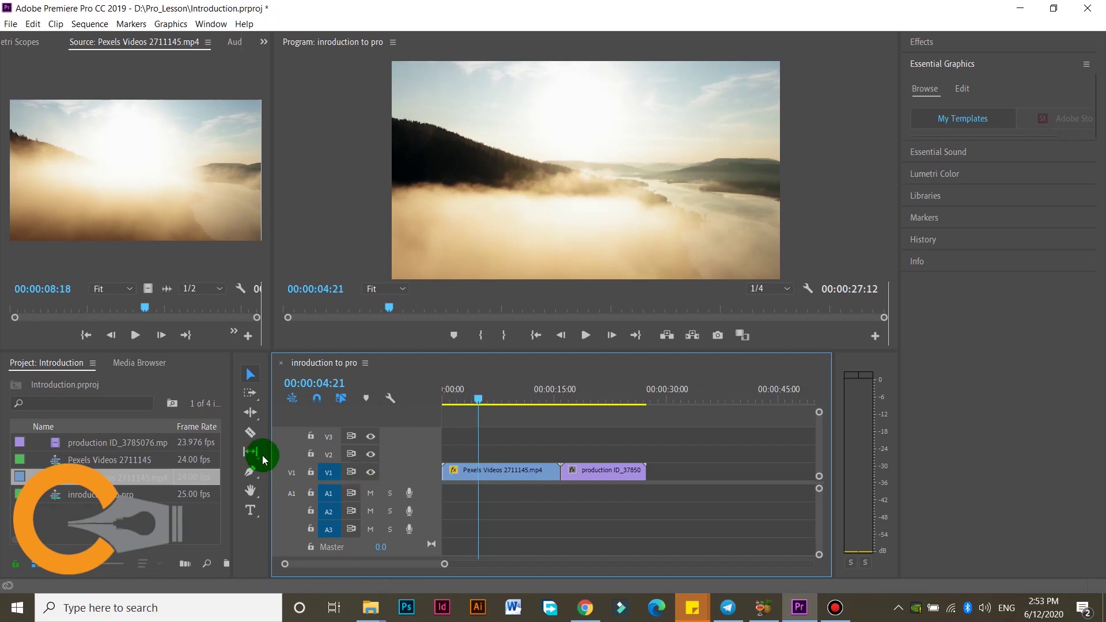
Split the Pexels clip at the playhead (00:00:04:21) with the Razor tool
{"action": "left_click", "coordinate": [250, 435]}
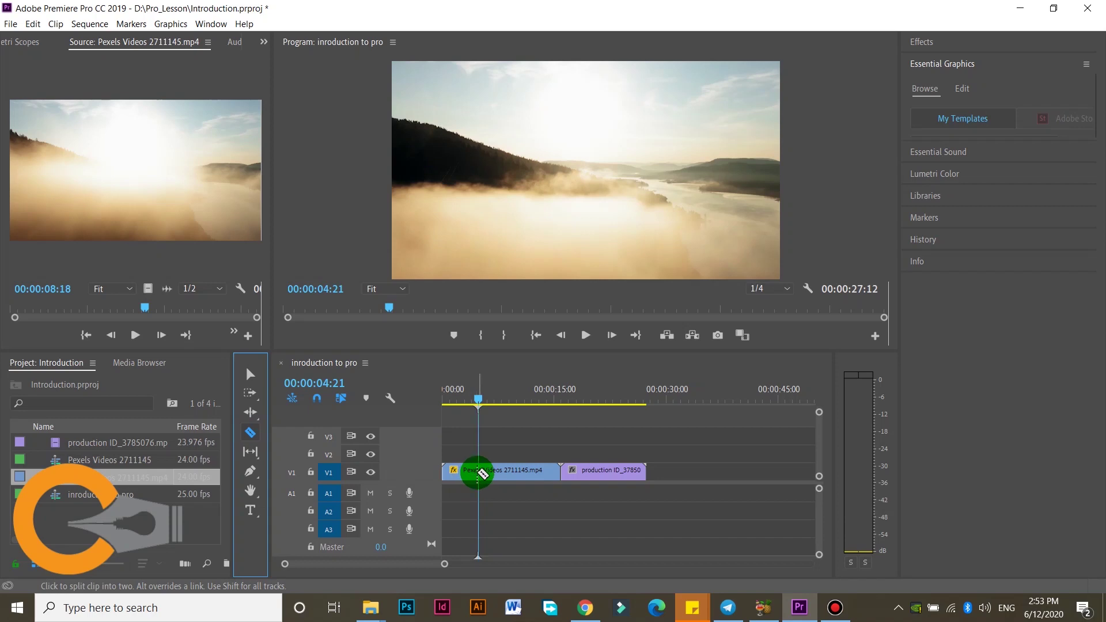
{"action": "left_click", "coordinate": [483, 472]}
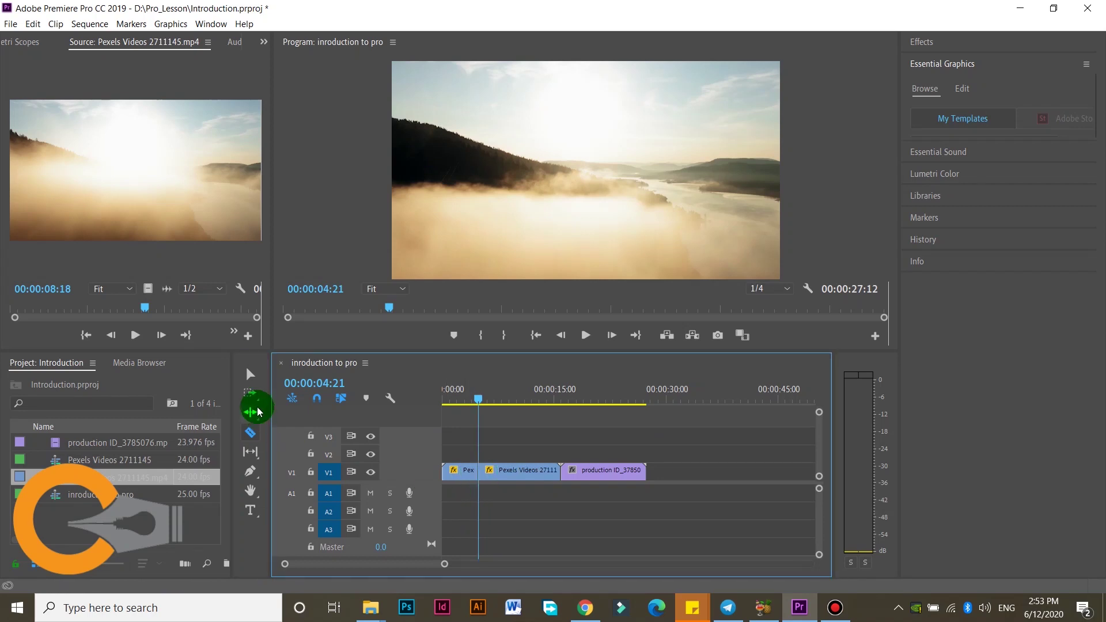
{"action": "left_click", "coordinate": [252, 376]}
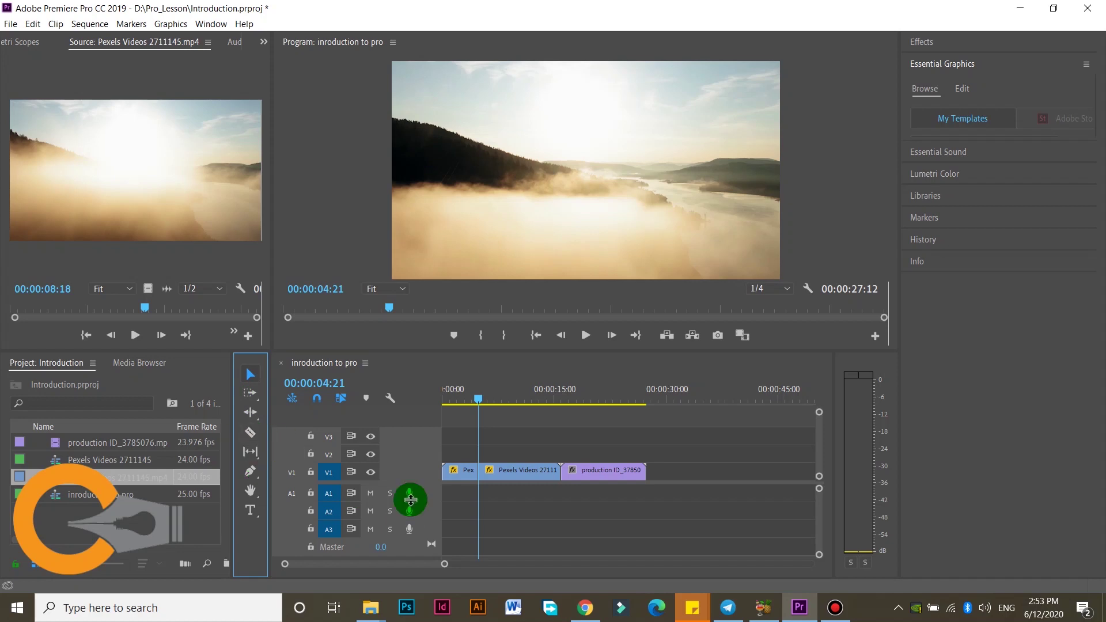
Clear the short opening piece, leaving an empty gap at the sequence start
{"action": "left_click", "coordinate": [462, 477]}
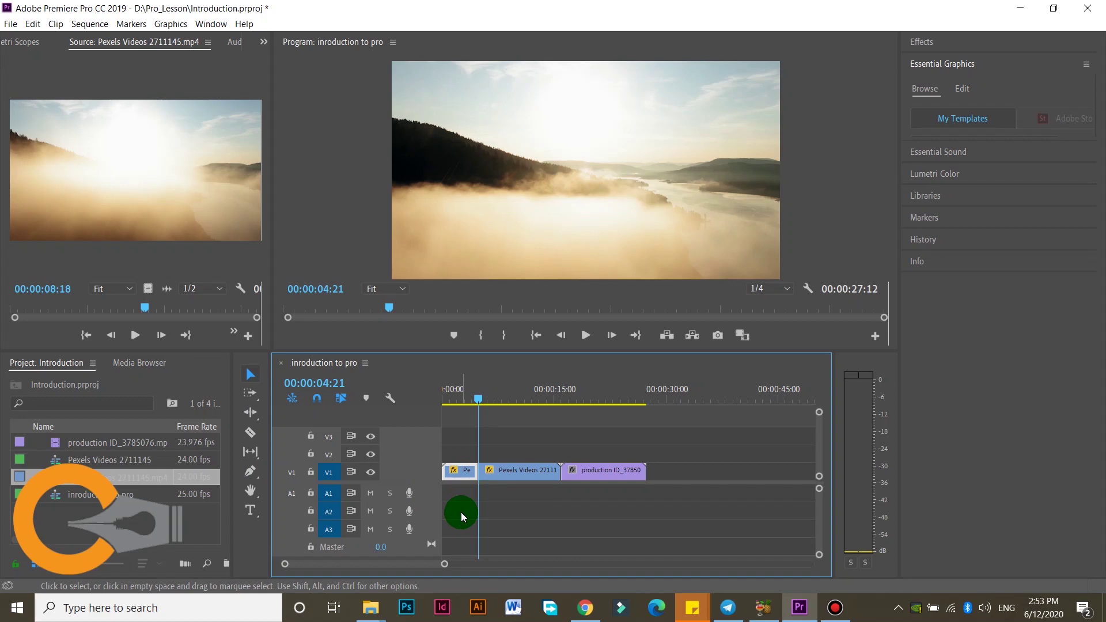
{"action": "key", "text": "Delete"}
{"action": "key", "text": "ctrl+z"}
{"action": "right_click", "coordinate": [453, 472]}
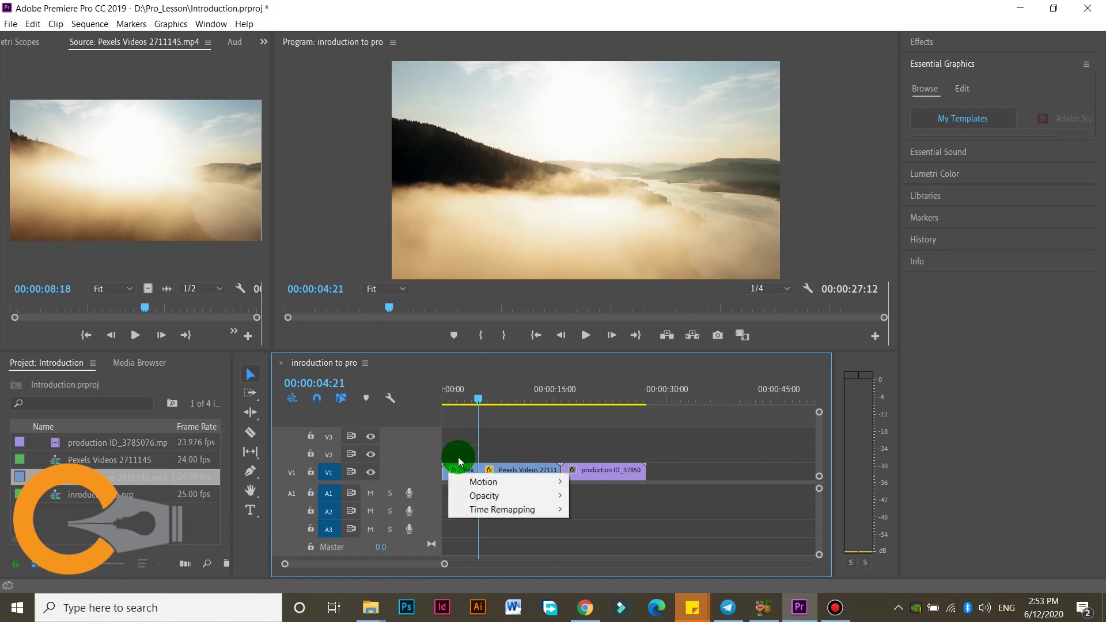
{"action": "left_click", "coordinate": [468, 472]}
{"action": "right_click", "coordinate": [468, 473]}
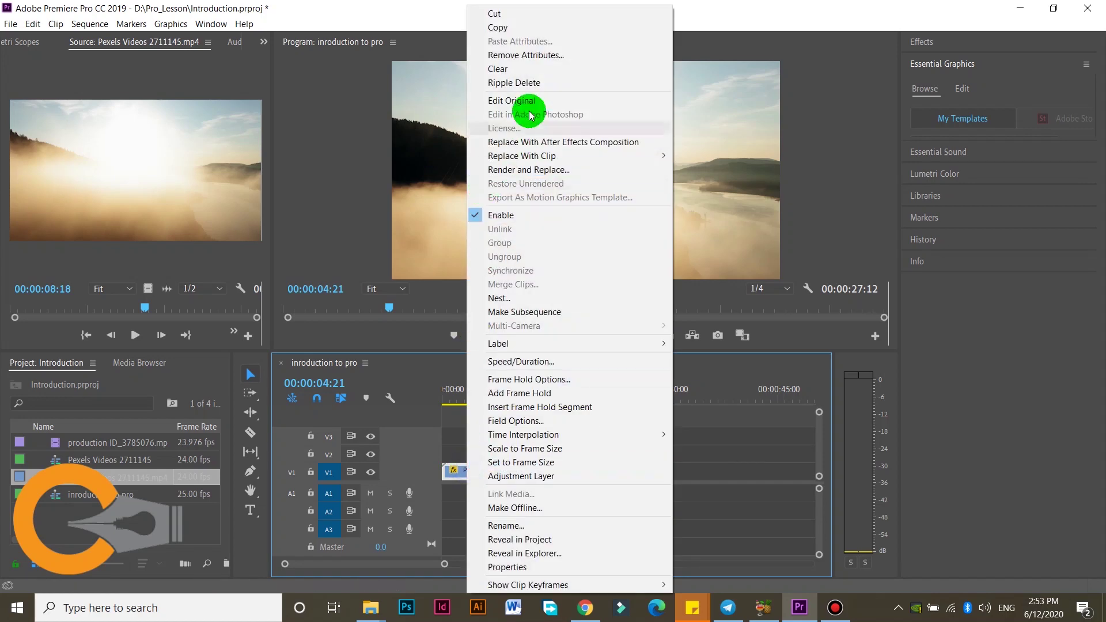
{"action": "left_click", "coordinate": [520, 70]}
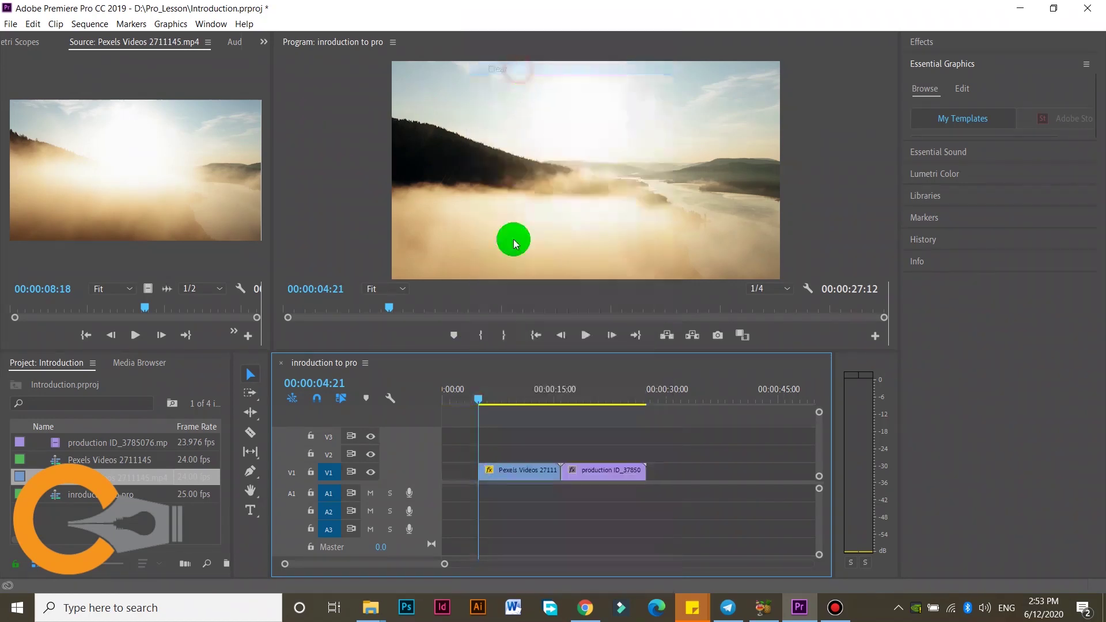
{"action": "left_click", "coordinate": [457, 472]}
{"action": "left_click", "coordinate": [498, 510]}
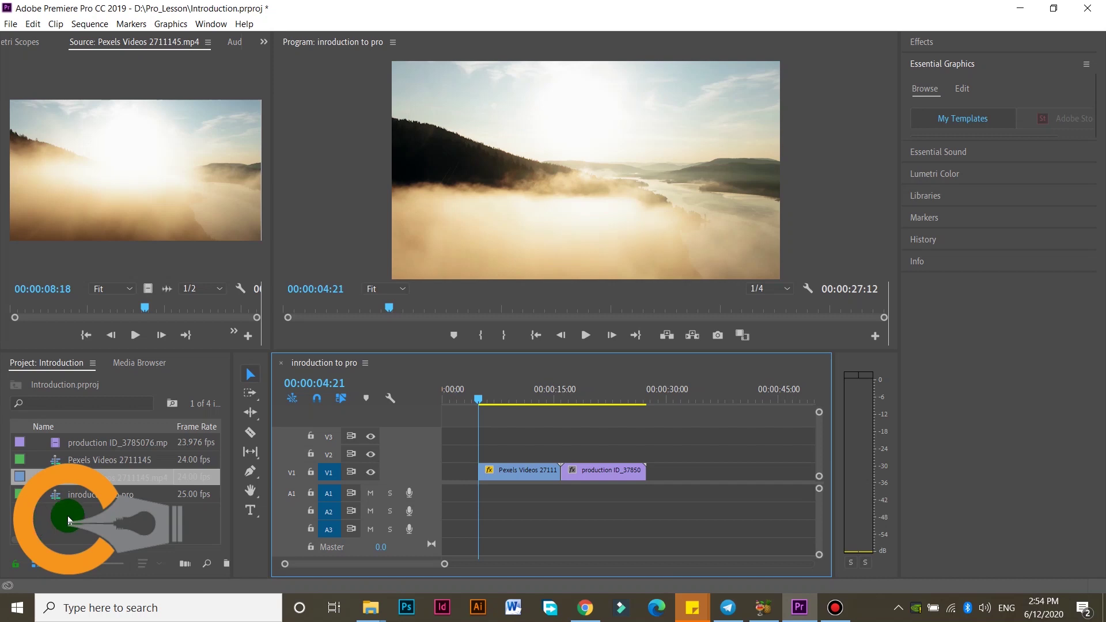
Import Pexels Videos 2711116.mp4 and 2711140.mp4, placing 2711116.mp4 after the production ID clip
{"action": "left_click", "coordinate": [11, 25]}
{"action": "left_click", "coordinate": [44, 367]}
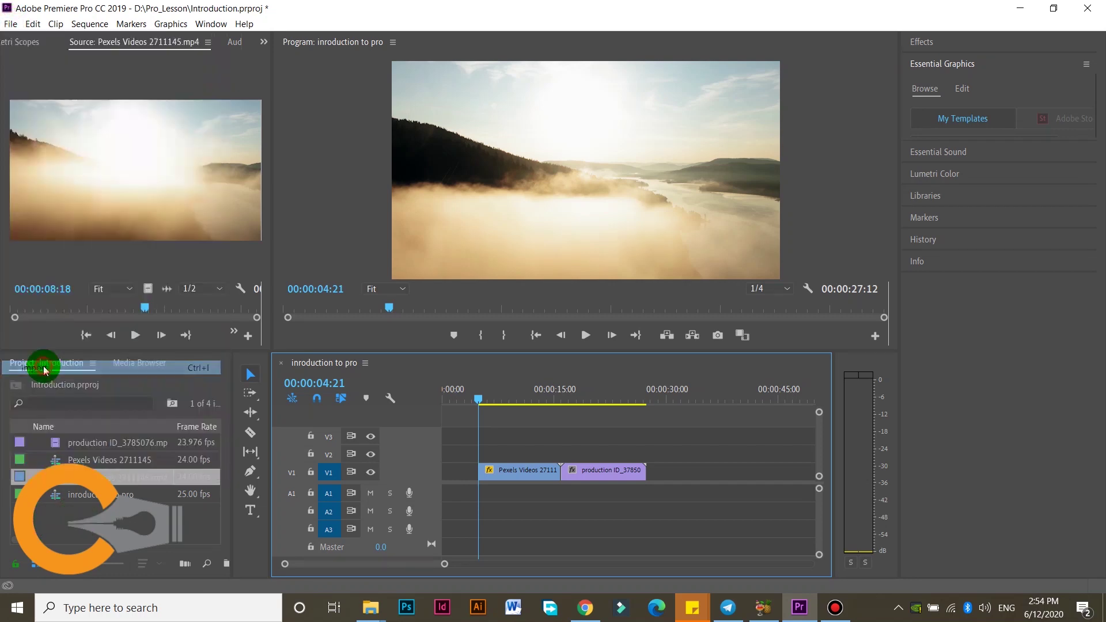
{"action": "left_click", "coordinate": [517, 375]}
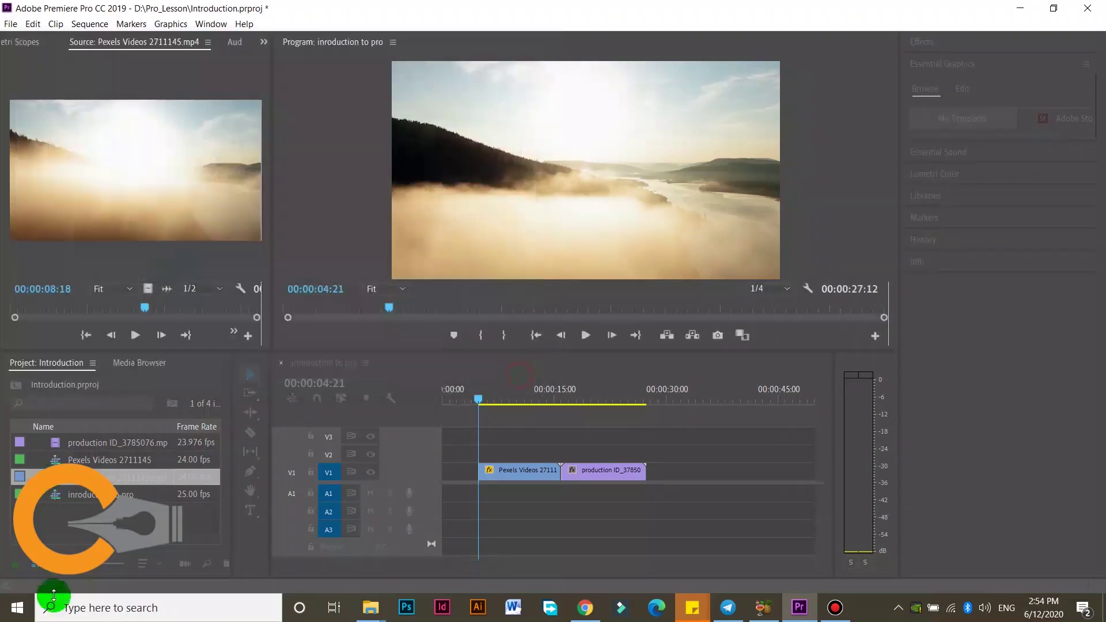
{"action": "double_click", "coordinate": [57, 525]}
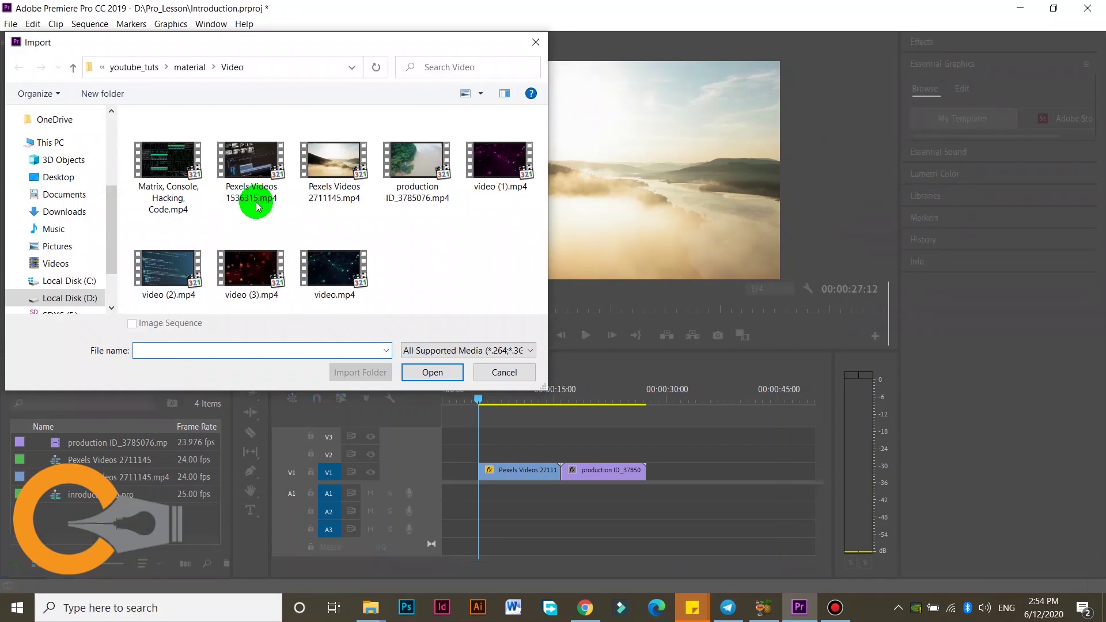
{"action": "left_click", "coordinate": [187, 67]}
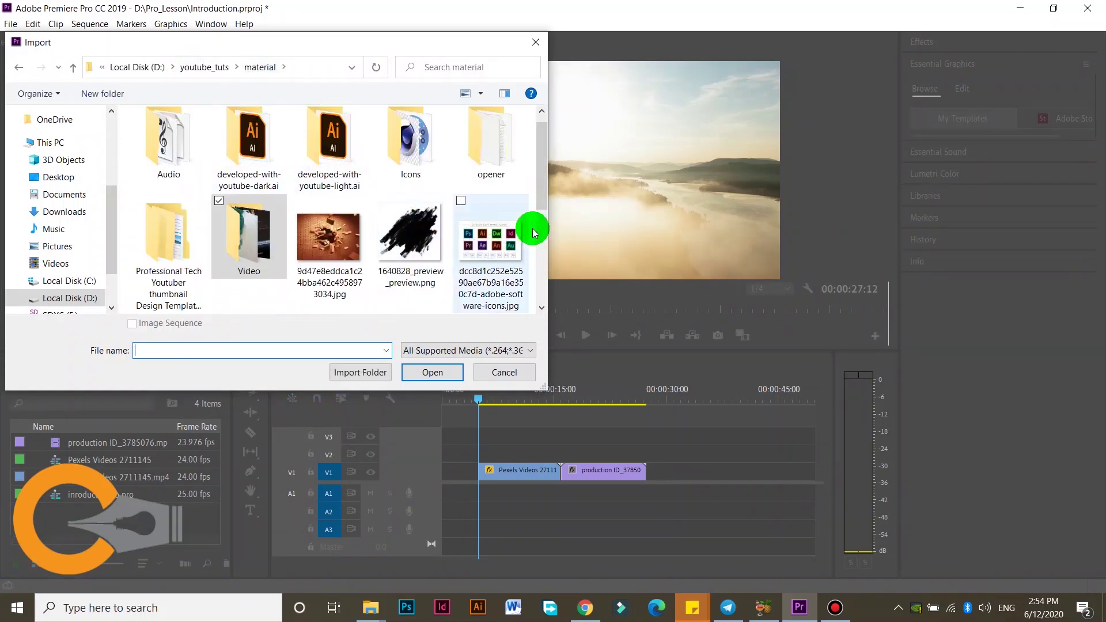
{"action": "left_click_drag", "start_coordinate": [538, 197], "coordinate": [540, 233]}
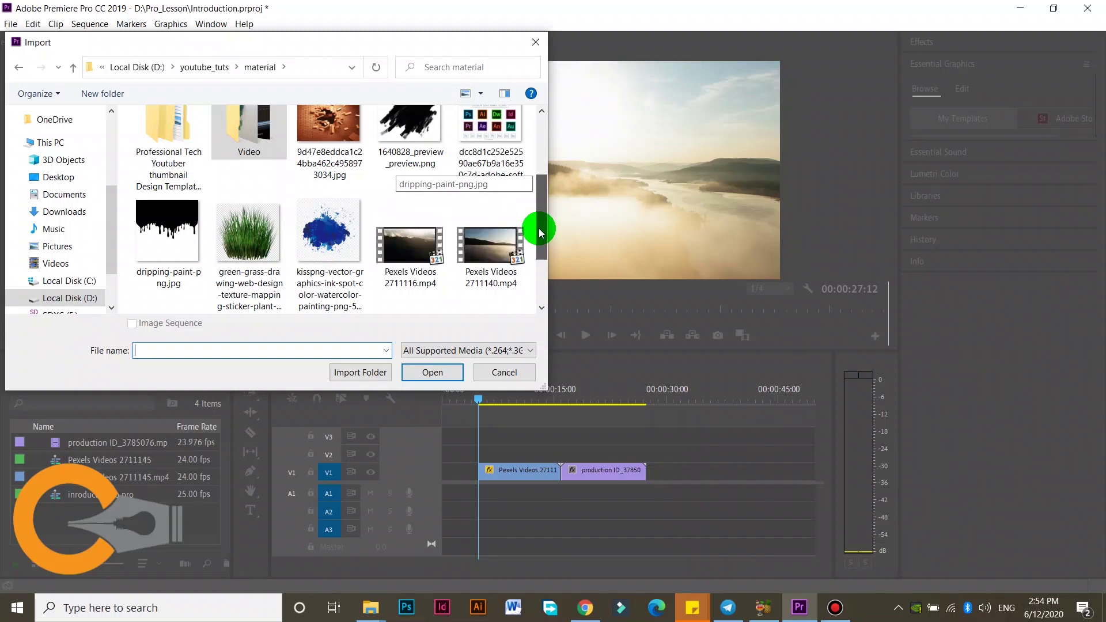
{"action": "left_click_drag", "start_coordinate": [541, 232], "coordinate": [542, 235]}
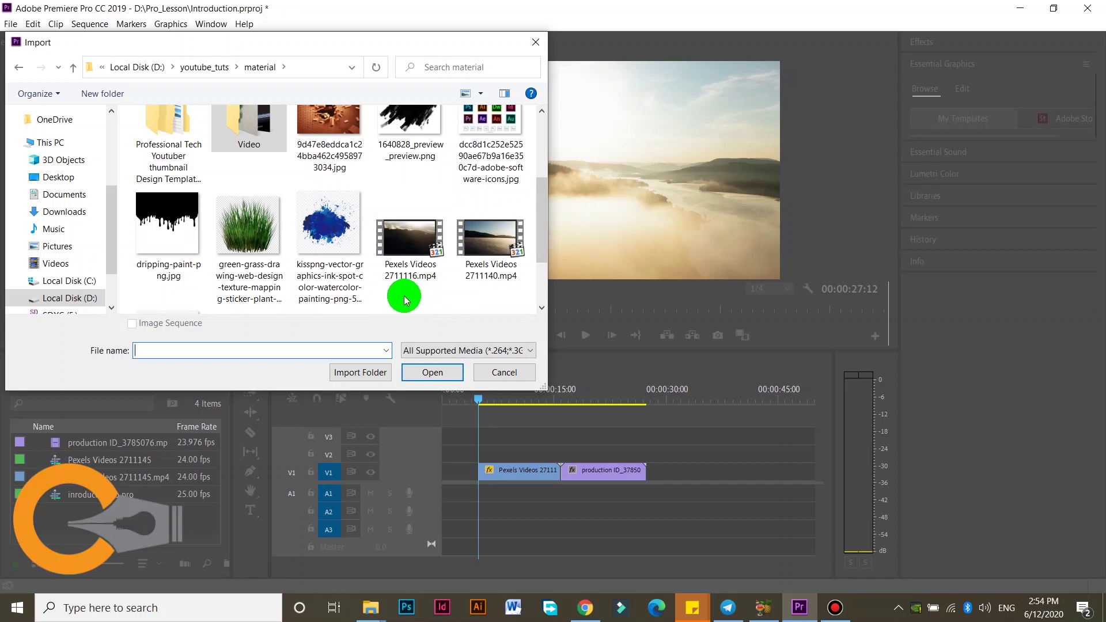
{"action": "left_click_drag", "start_coordinate": [406, 296], "coordinate": [528, 260]}
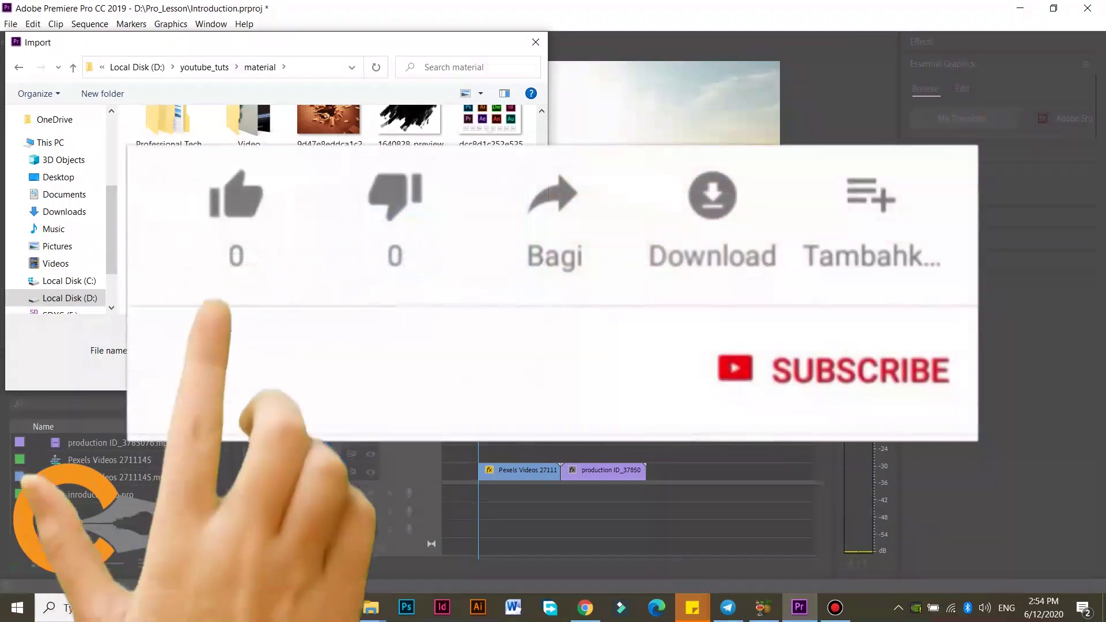
{"action": "left_click", "coordinate": [432, 372]}
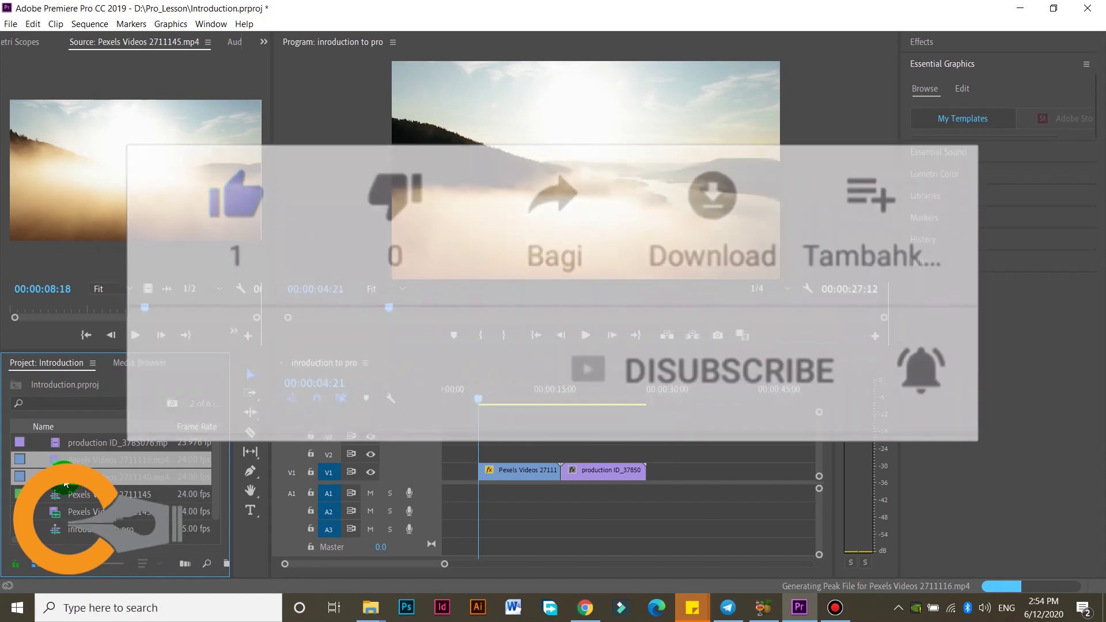
{"action": "left_click_drag", "start_coordinate": [65, 483], "coordinate": [647, 489]}
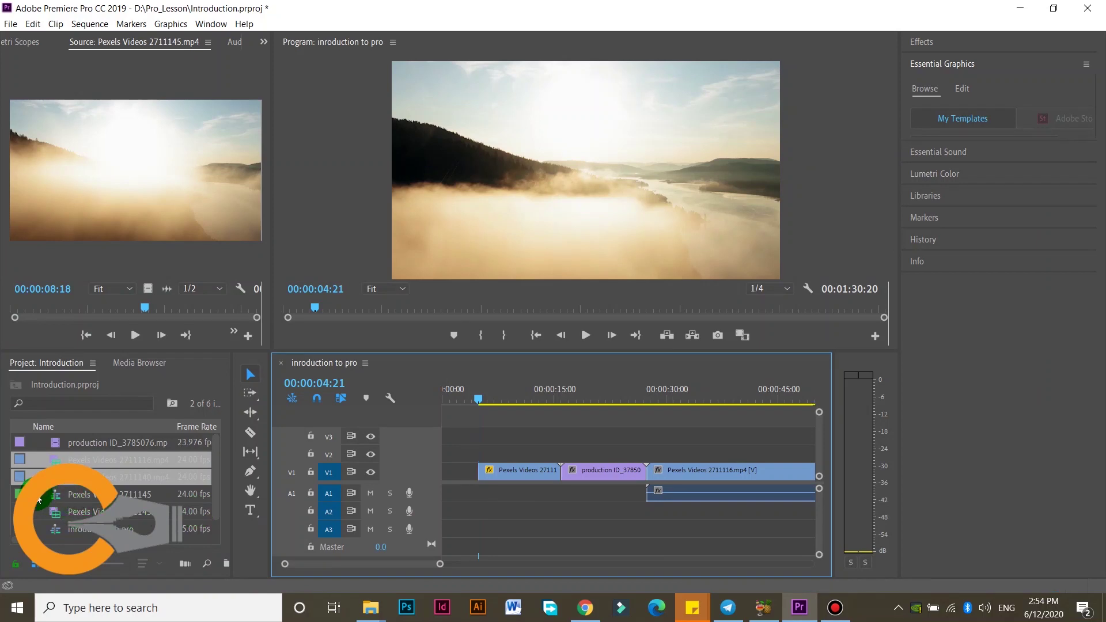
{"action": "double_click", "coordinate": [60, 499]}
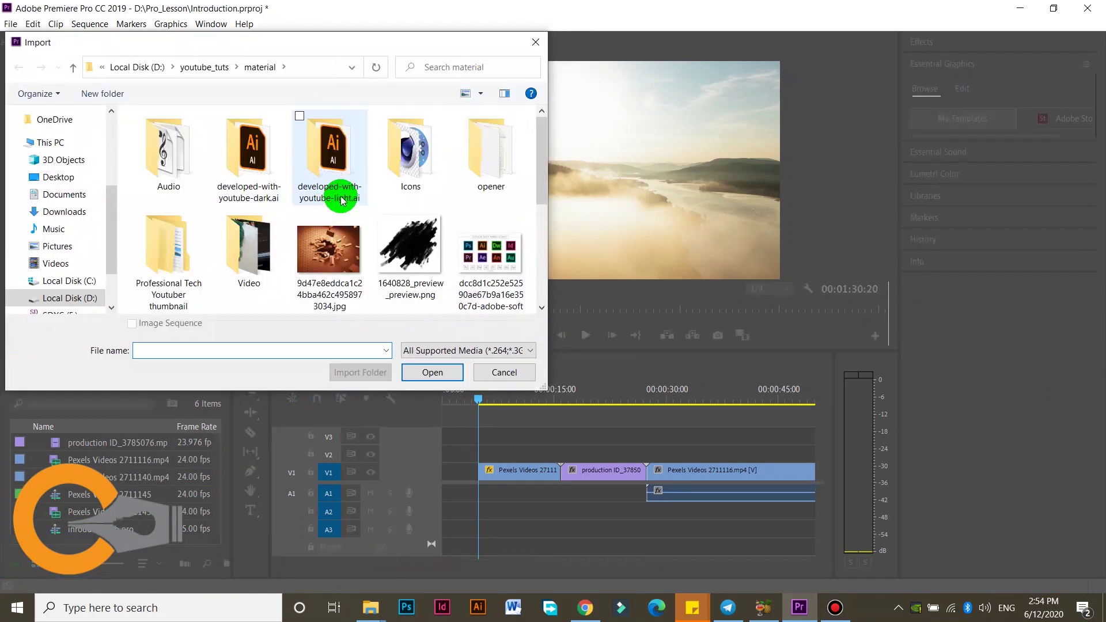
Import track and field.jpg, trim it short at the playhead, and move it onto the start of V1
{"action": "scroll", "coordinate": [334, 203], "scroll_direction": "down", "scroll_amount": 5}
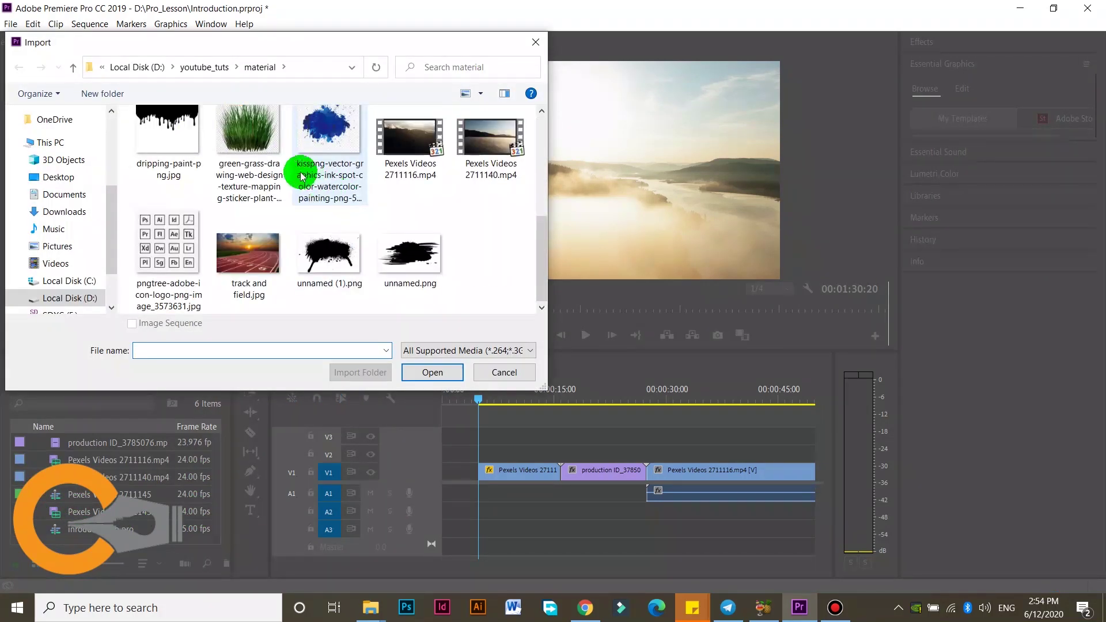
{"action": "left_click", "coordinate": [257, 256]}
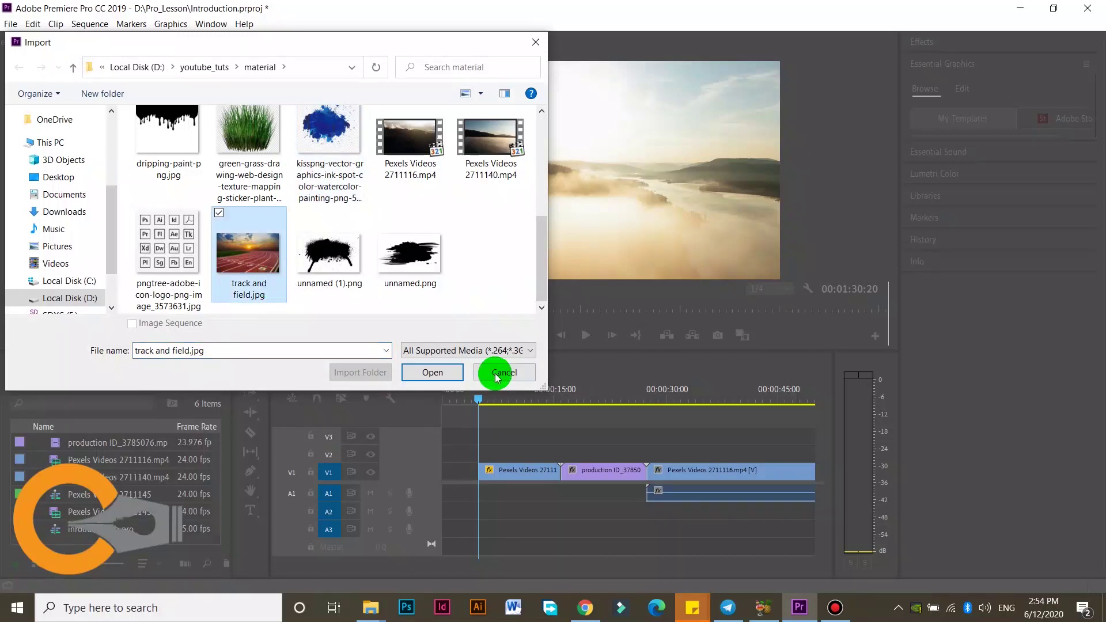
{"action": "left_click", "coordinate": [439, 373]}
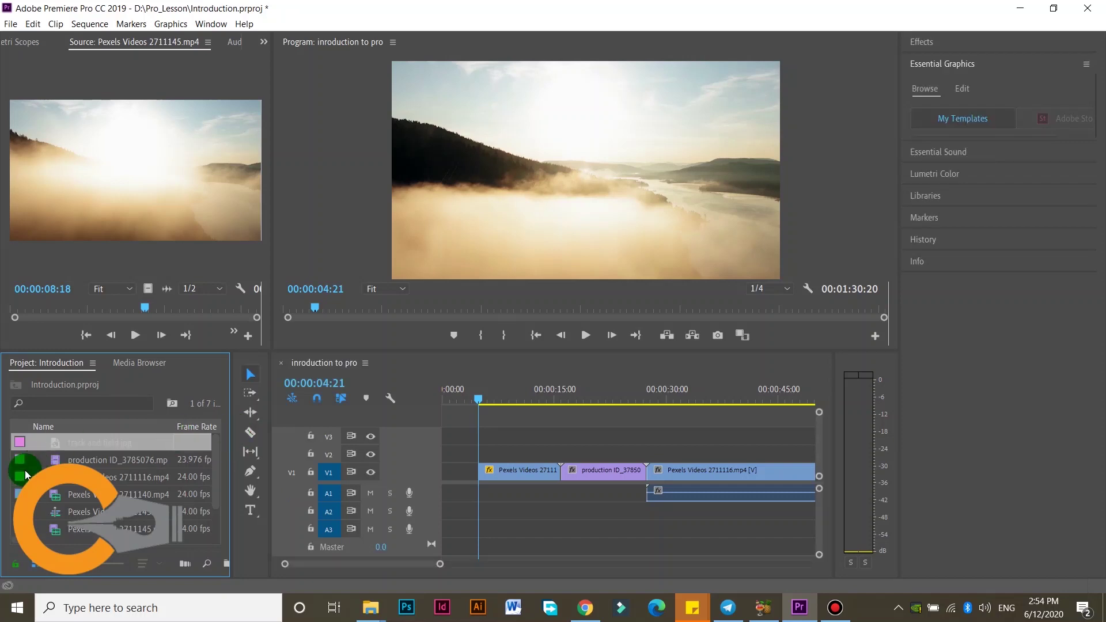
{"action": "left_click_drag", "start_coordinate": [57, 442], "coordinate": [435, 452]}
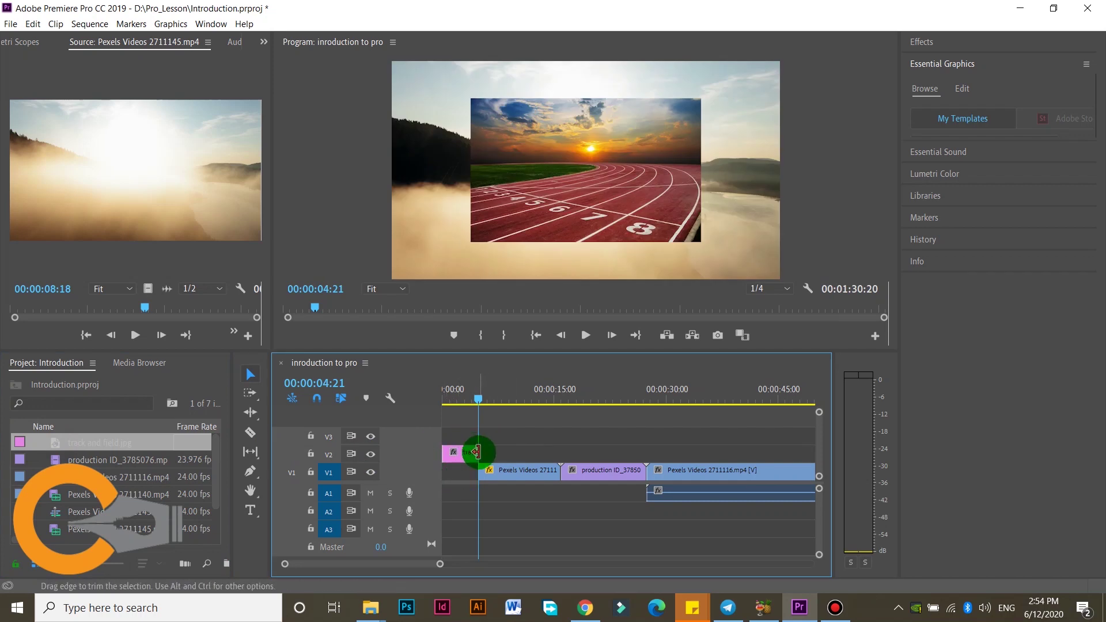
{"action": "mouse_move", "coordinate": [482, 451]}
{"action": "left_mouse_down"}
{"action": "mouse_move", "coordinate": [494, 425]}
{"action": "mouse_move", "coordinate": [468, 457]}
{"action": "left_mouse_up"}
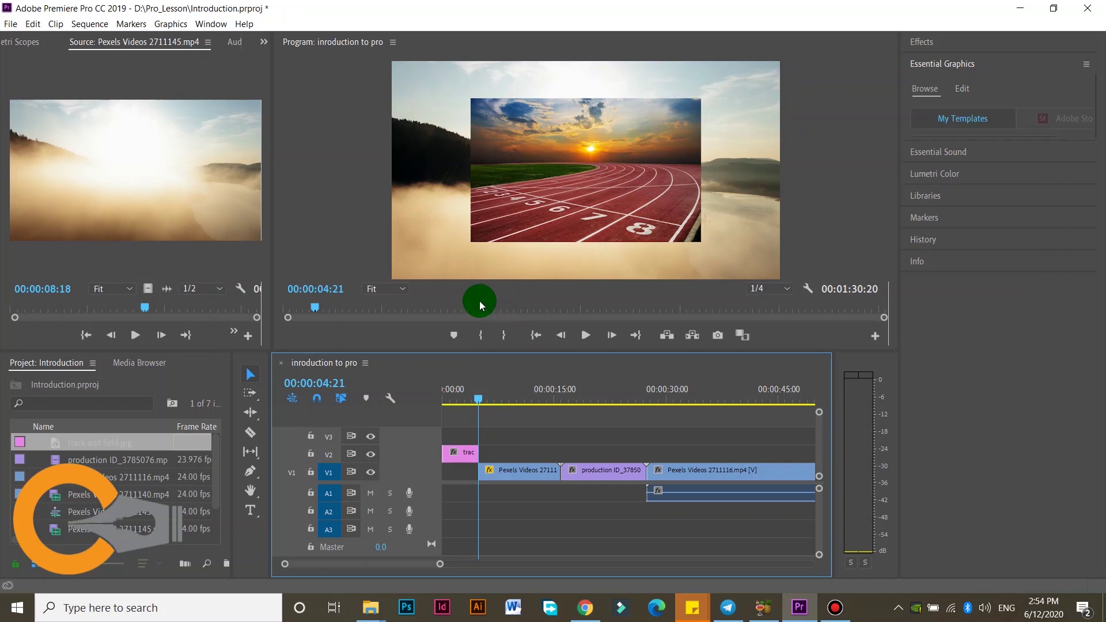
{"action": "mouse_move", "coordinate": [481, 402]}
{"action": "left_mouse_down"}
{"action": "mouse_move", "coordinate": [444, 399]}
{"action": "mouse_move", "coordinate": [486, 411]}
{"action": "left_mouse_up"}
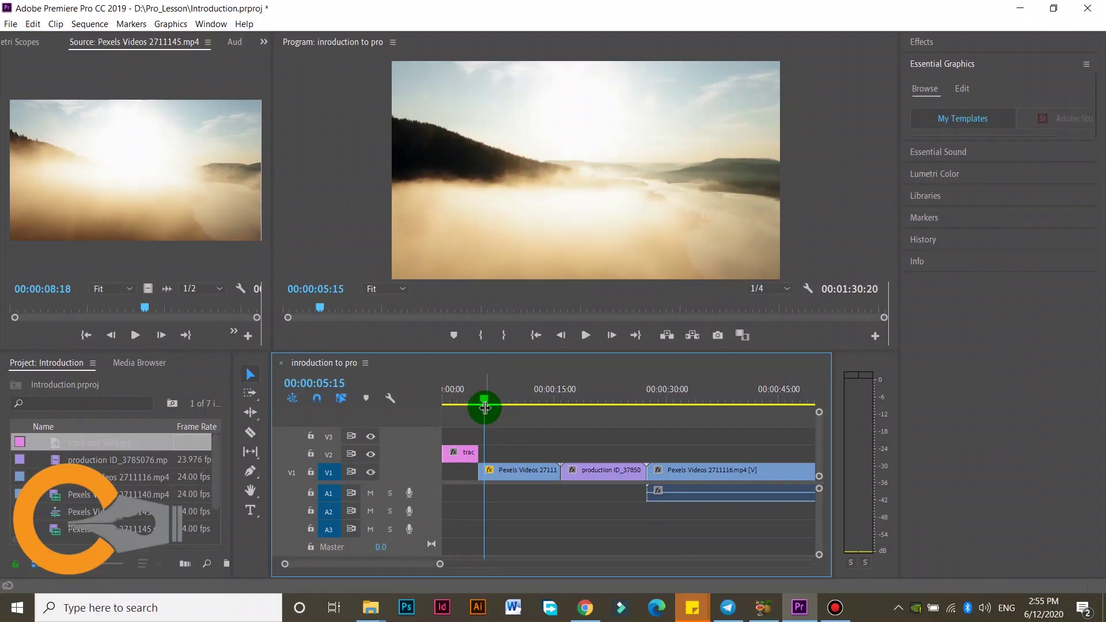
{"action": "left_click_drag", "start_coordinate": [484, 406], "coordinate": [459, 410]}
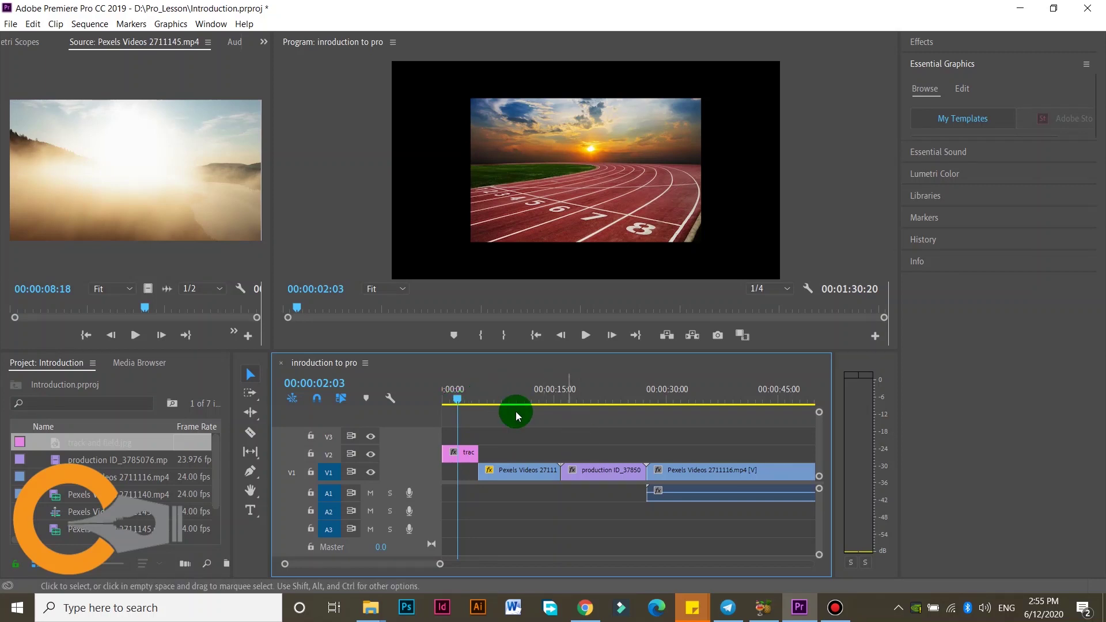
{"action": "mouse_move", "coordinate": [459, 403]}
{"action": "left_mouse_down"}
{"action": "mouse_move", "coordinate": [444, 396]}
{"action": "mouse_move", "coordinate": [455, 399]}
{"action": "left_mouse_up"}
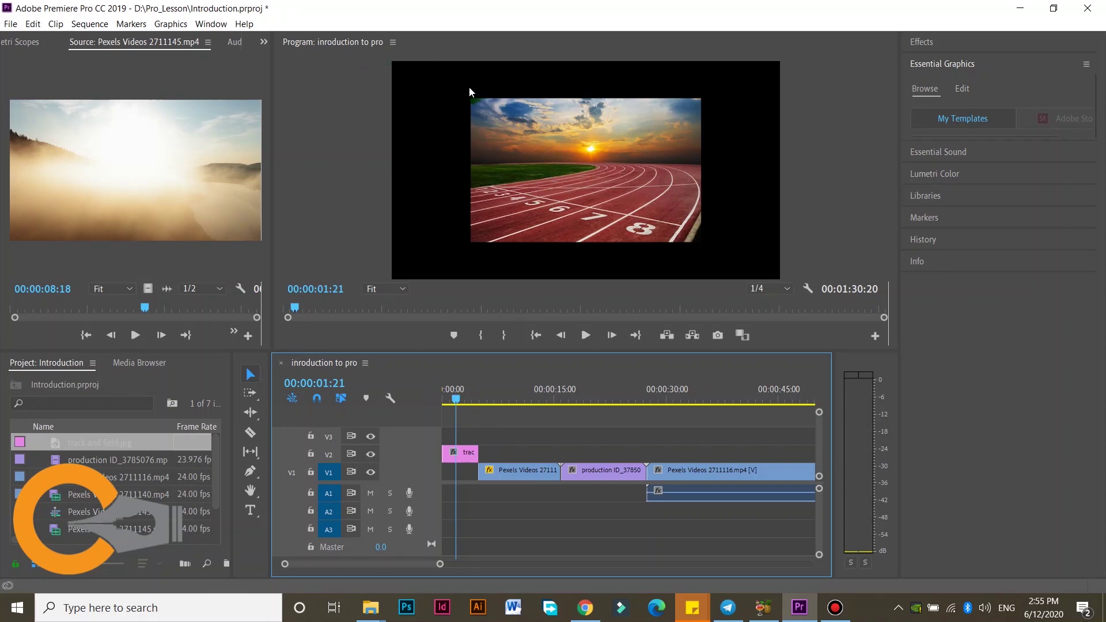
{"action": "left_click", "coordinate": [633, 95]}
{"action": "left_click_drag", "start_coordinate": [460, 452], "coordinate": [465, 477]}
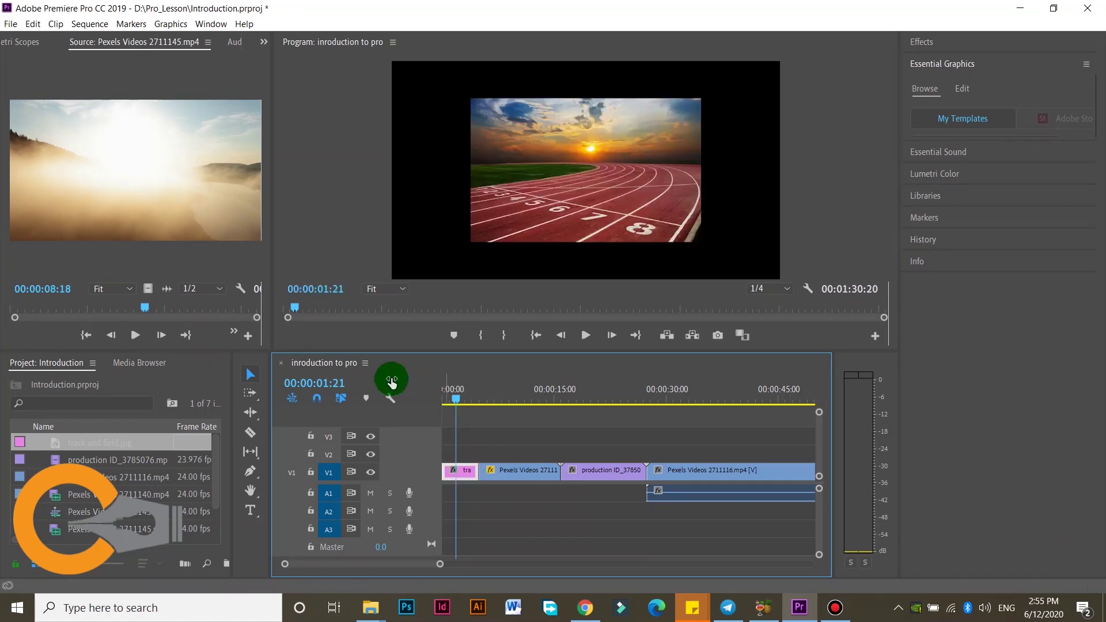
Show the image's Effect Controls with Motion expanded: Position 960, 540, Scale 100
{"action": "left_click", "coordinate": [14, 46]}
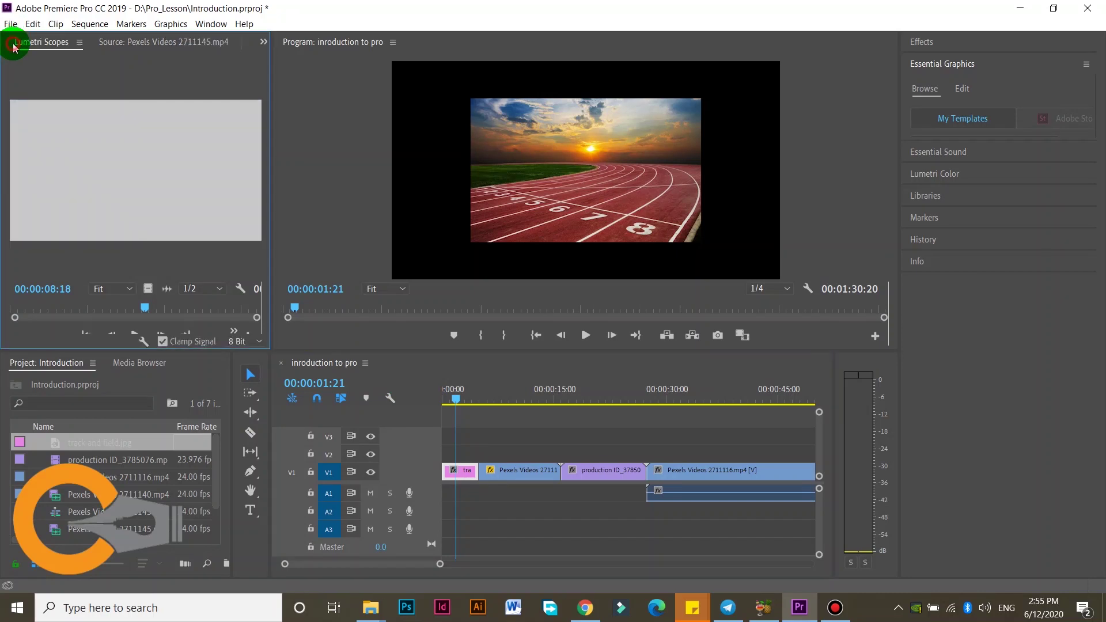
{"action": "left_click", "coordinate": [9, 46]}
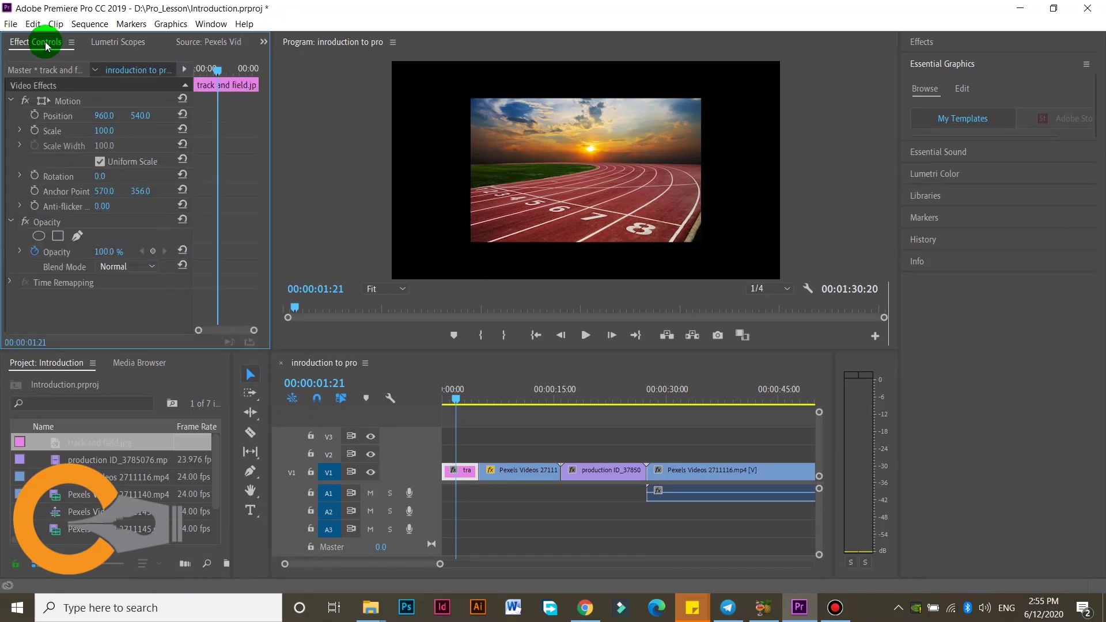
{"action": "left_click", "coordinate": [206, 26]}
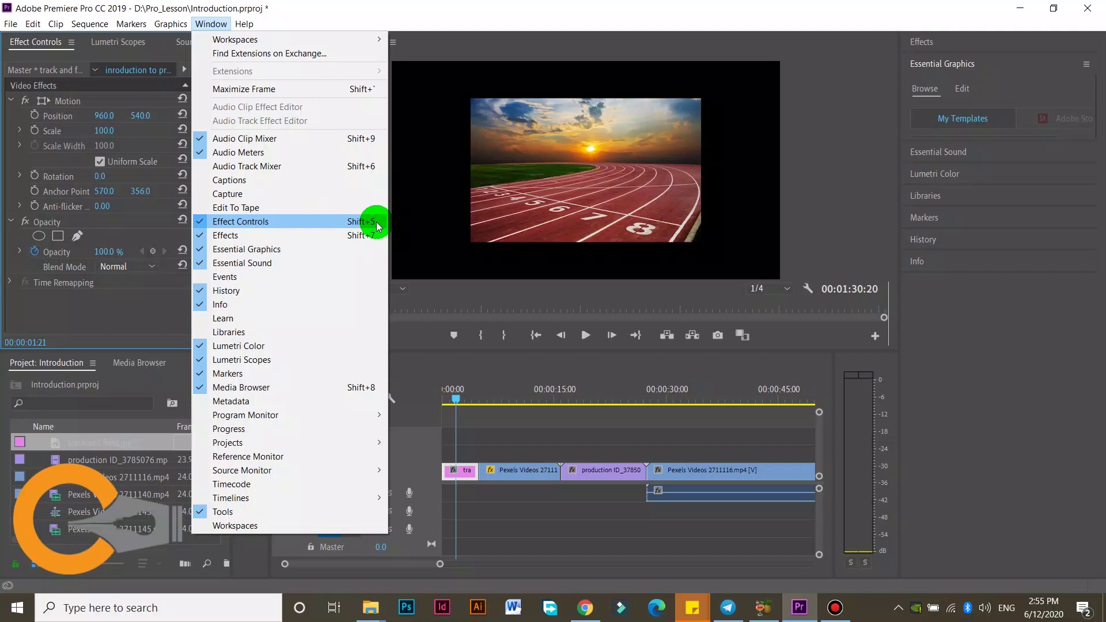
{"action": "left_click", "coordinate": [55, 85]}
{"action": "left_click", "coordinate": [10, 100]}
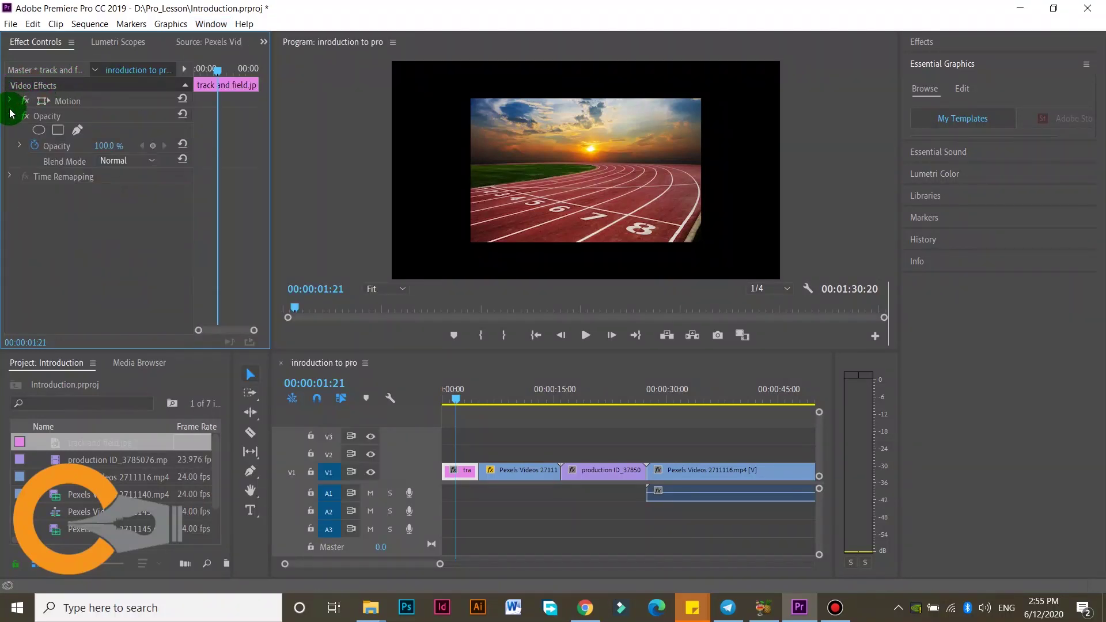
{"action": "left_click", "coordinate": [10, 115]}
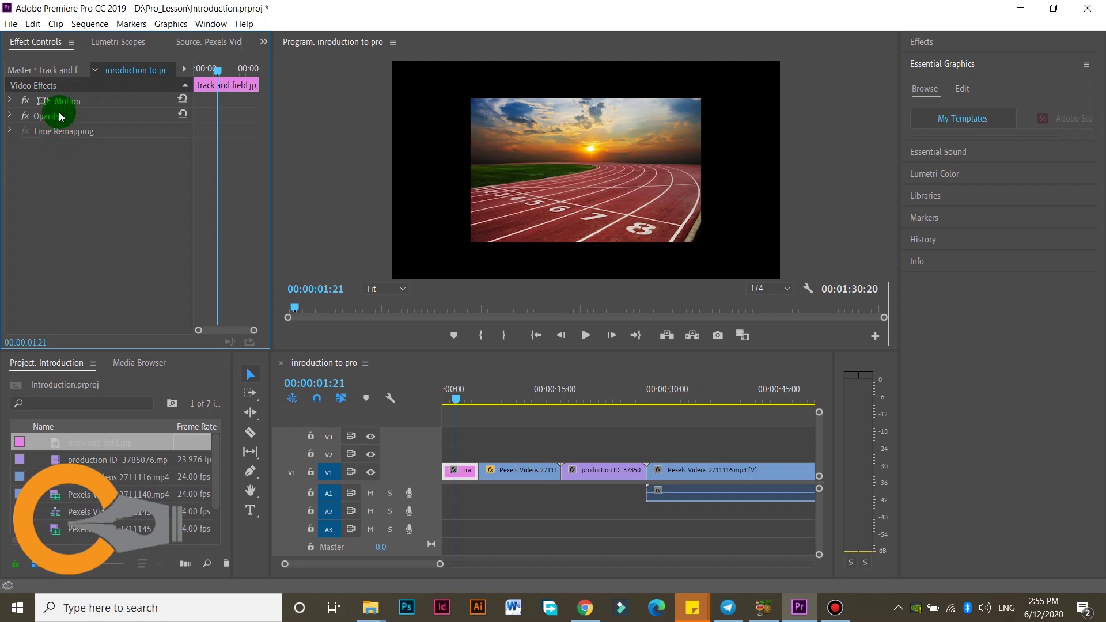
{"action": "left_click", "coordinate": [11, 101]}
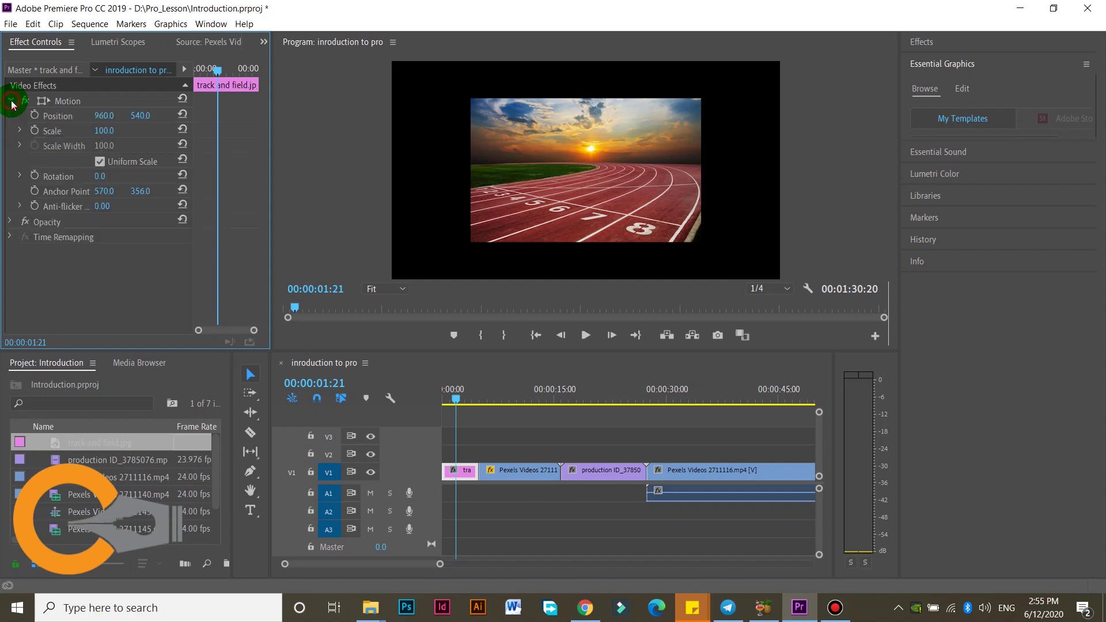
{"action": "left_click", "coordinate": [11, 102]}
{"action": "left_click", "coordinate": [8, 117]}
{"action": "left_click", "coordinate": [9, 116]}
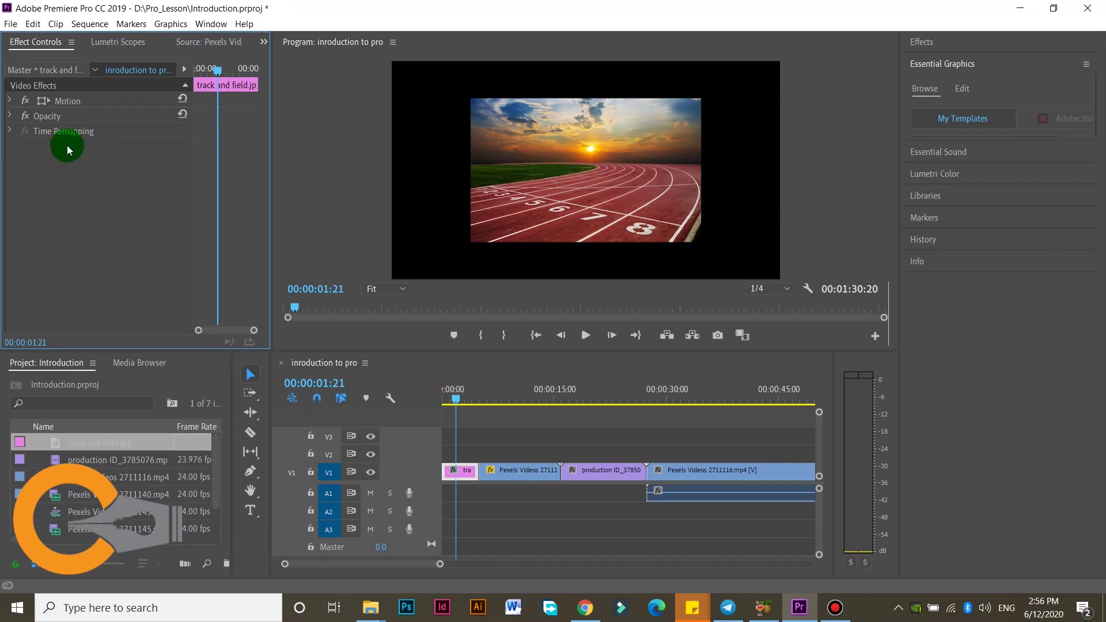
{"action": "left_click", "coordinate": [10, 102]}
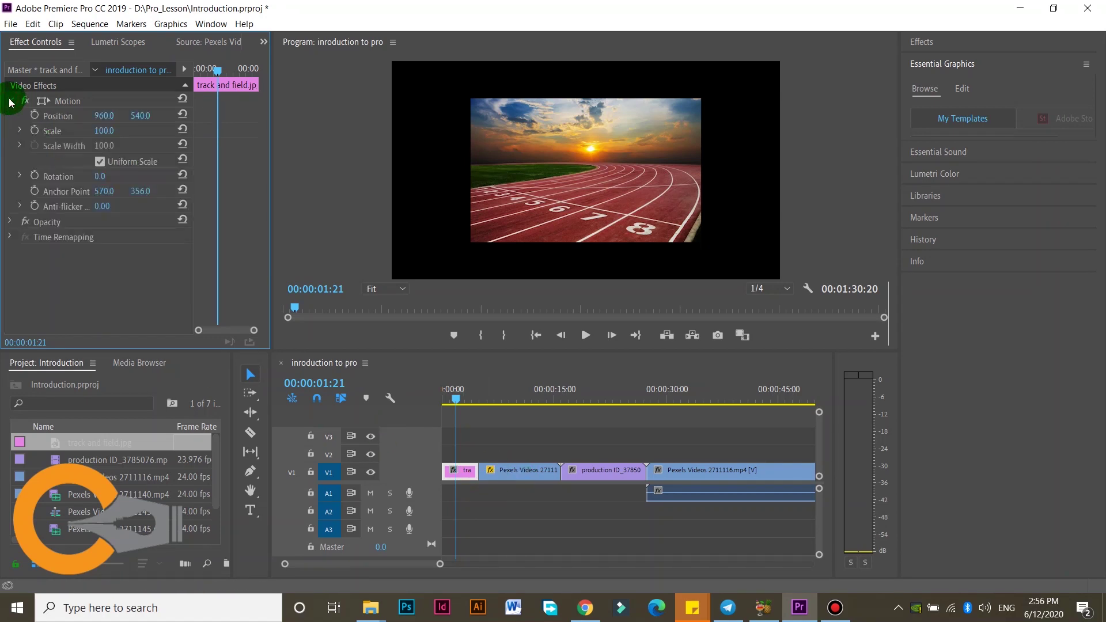
Scale the track and field image to 173 and move it to position 984.9, 607.7
{"action": "left_click", "coordinate": [77, 106]}
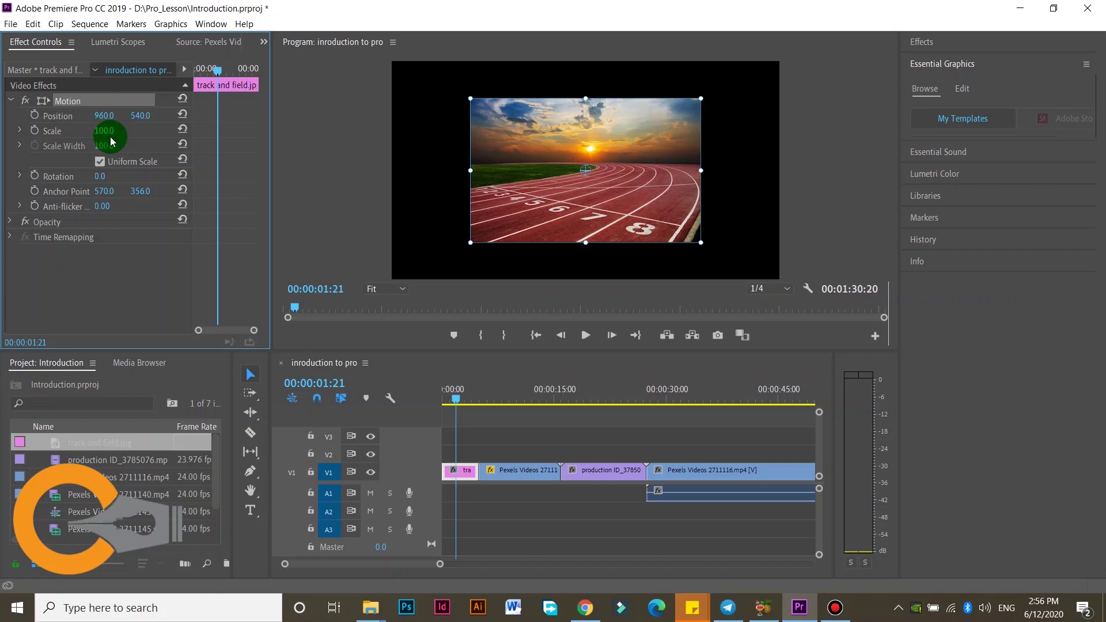
{"action": "left_click_drag", "start_coordinate": [105, 138], "coordinate": [147, 138]}
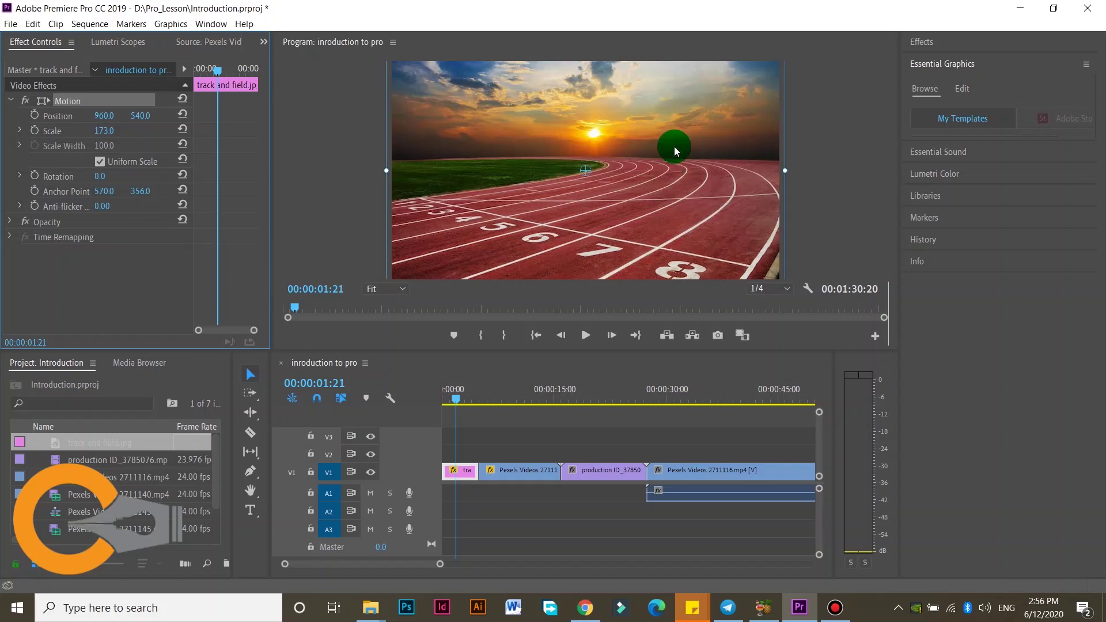
{"action": "mouse_move", "coordinate": [678, 121]}
{"action": "left_mouse_down"}
{"action": "mouse_move", "coordinate": [671, 138]}
{"action": "mouse_move", "coordinate": [681, 127]}
{"action": "left_mouse_up"}
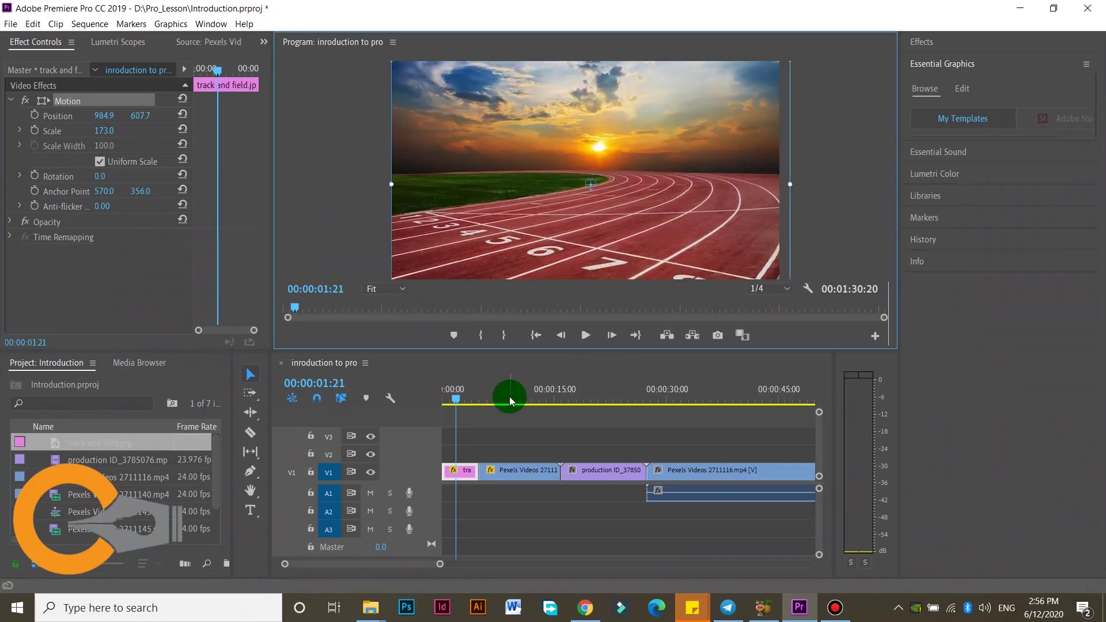
{"action": "left_click", "coordinate": [439, 402]}
{"action": "left_click_drag", "start_coordinate": [439, 401], "coordinate": [723, 420]}
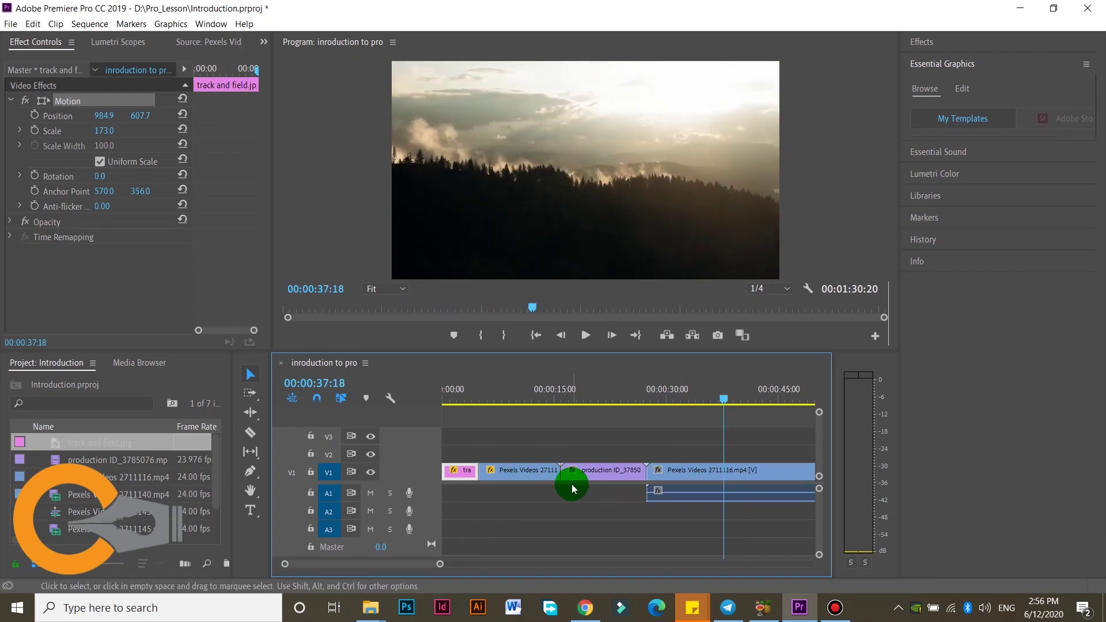
Unlink Pexels Videos 2711116.mp4 and delete its audio clip from A1
{"action": "left_click", "coordinate": [494, 470]}
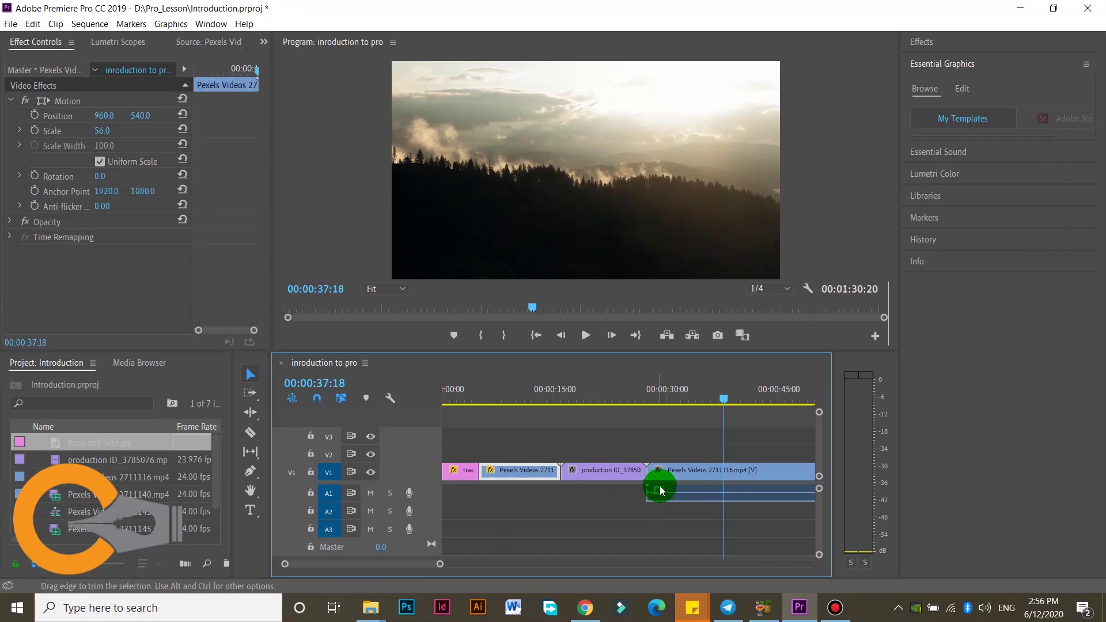
{"action": "left_click", "coordinate": [698, 476]}
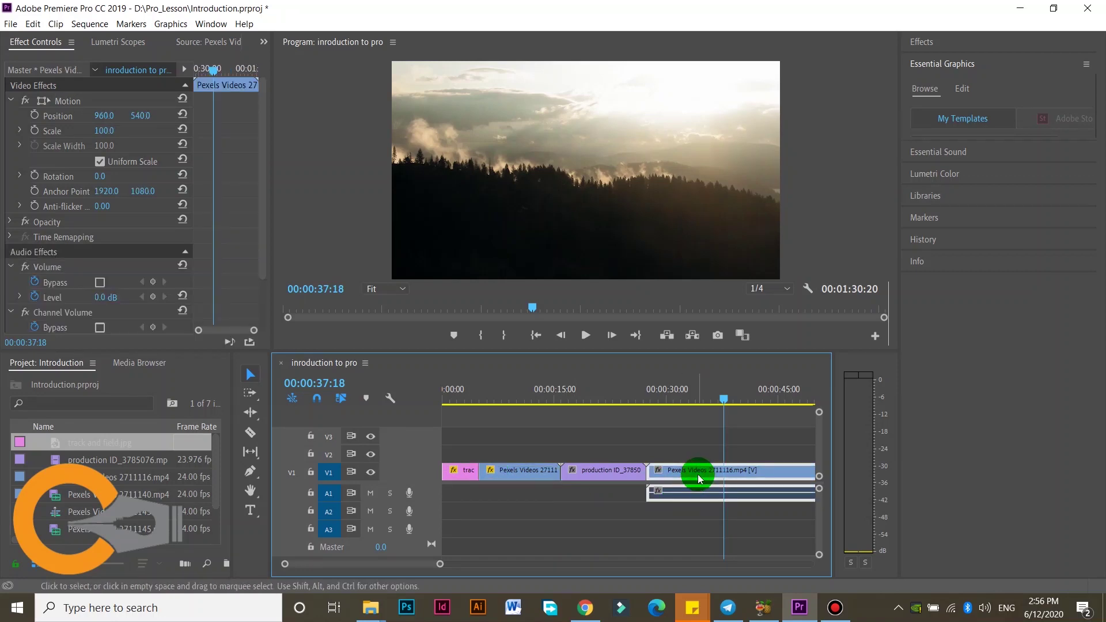
{"action": "right_click", "coordinate": [700, 477]}
{"action": "left_click", "coordinate": [732, 209]}
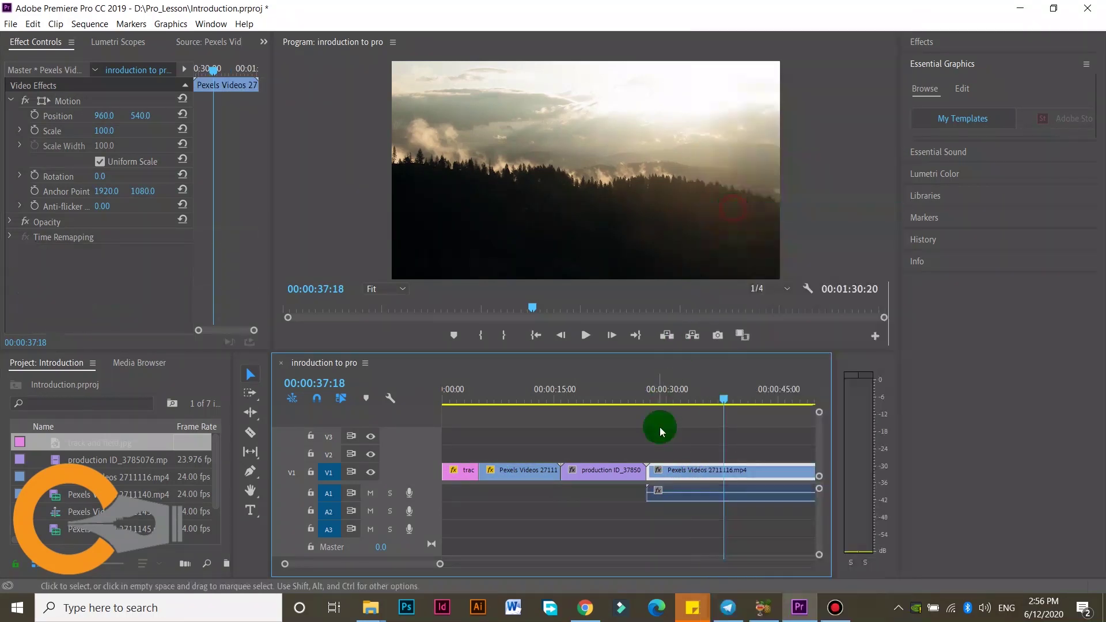
{"action": "left_click", "coordinate": [659, 494]}
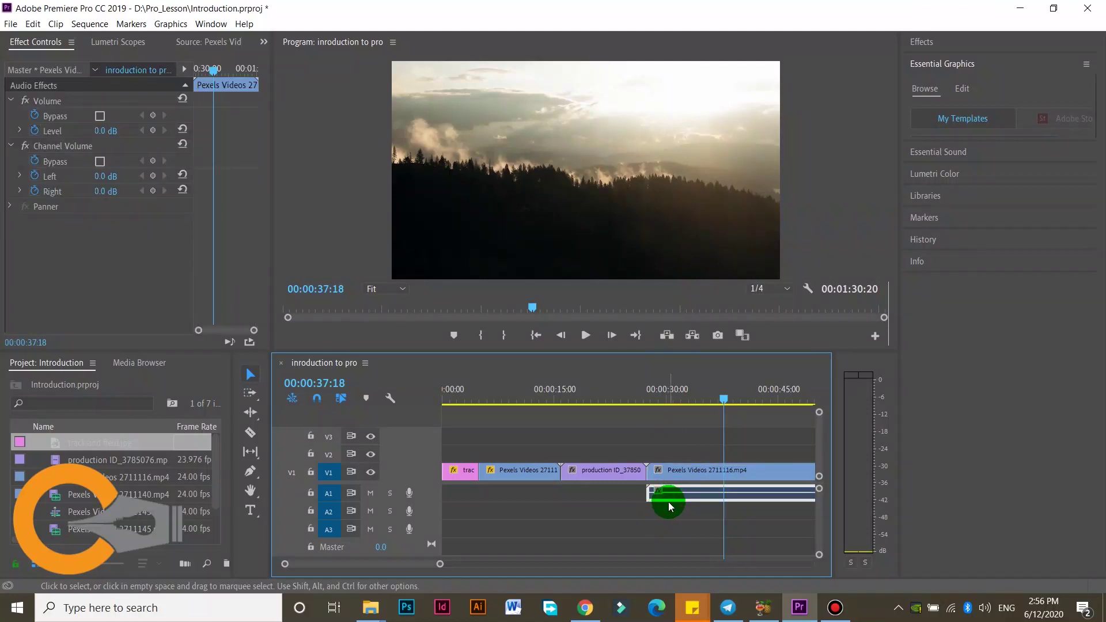
{"action": "key", "text": "Delete"}
{"action": "left_click_drag", "start_coordinate": [724, 399], "coordinate": [749, 408]}
{"action": "left_click", "coordinate": [249, 436]}
Cut a piece out of Pexels Videos 2711116.mp4 and move it onto V2 near the sequence start
{"action": "left_click", "coordinate": [748, 473]}
{"action": "left_click_drag", "start_coordinate": [747, 403], "coordinate": [705, 402]}
{"action": "left_click", "coordinate": [703, 473]}
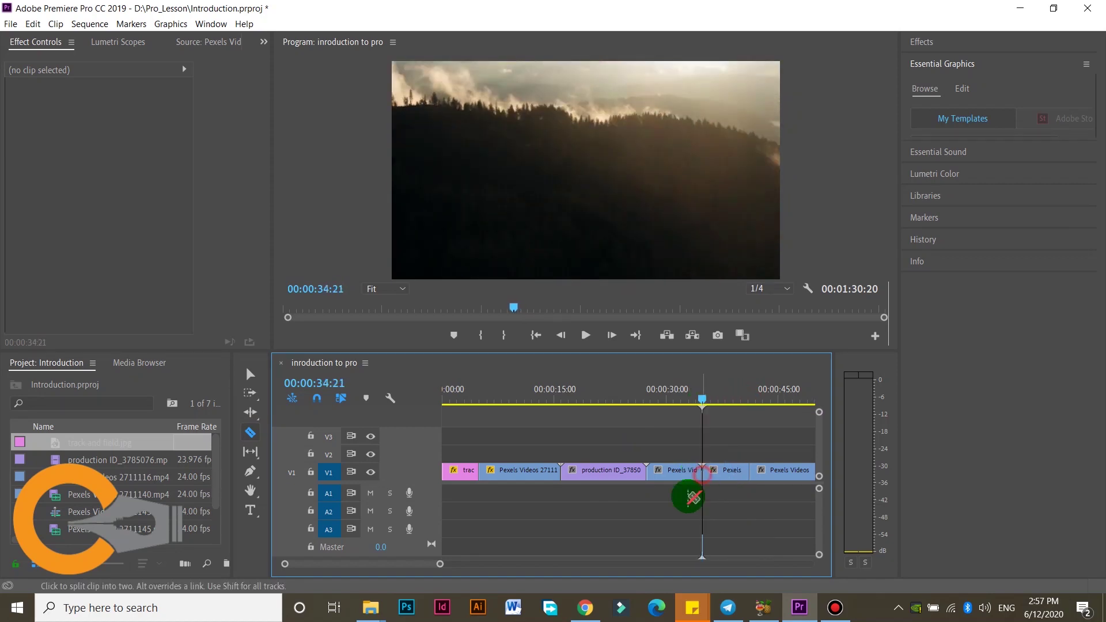
{"action": "left_click", "coordinate": [249, 377]}
{"action": "left_click_drag", "start_coordinate": [718, 475], "coordinate": [487, 453]}
Trim the V2 clip's end so it runs 00:00:03:17 to 00:00:06:23, about three seconds
{"action": "left_click", "coordinate": [701, 396]}
{"action": "left_click_drag", "start_coordinate": [555, 410], "coordinate": [463, 425]}
{"action": "left_click", "coordinate": [456, 476]}
{"action": "left_click", "coordinate": [469, 453]}
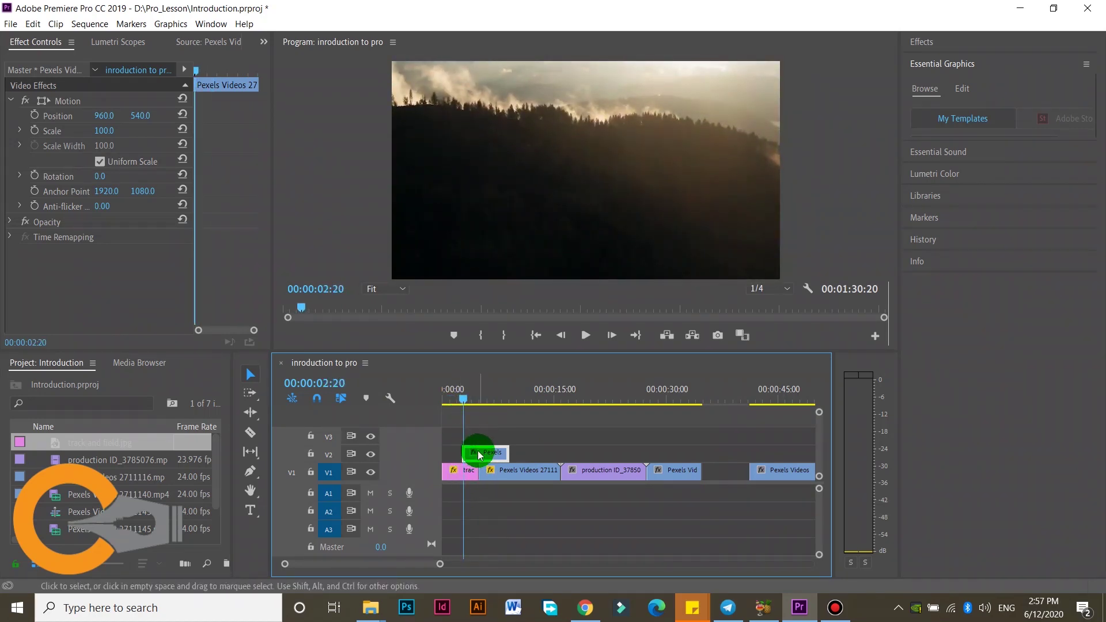
{"action": "left_click", "coordinate": [472, 467]}
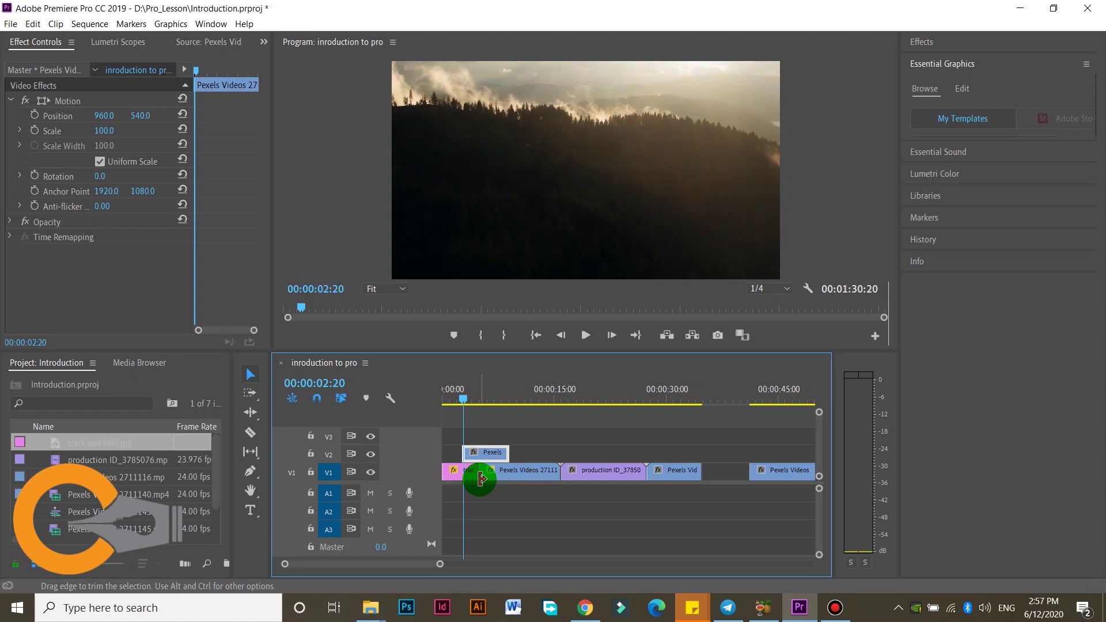
{"action": "left_click", "coordinate": [469, 429]}
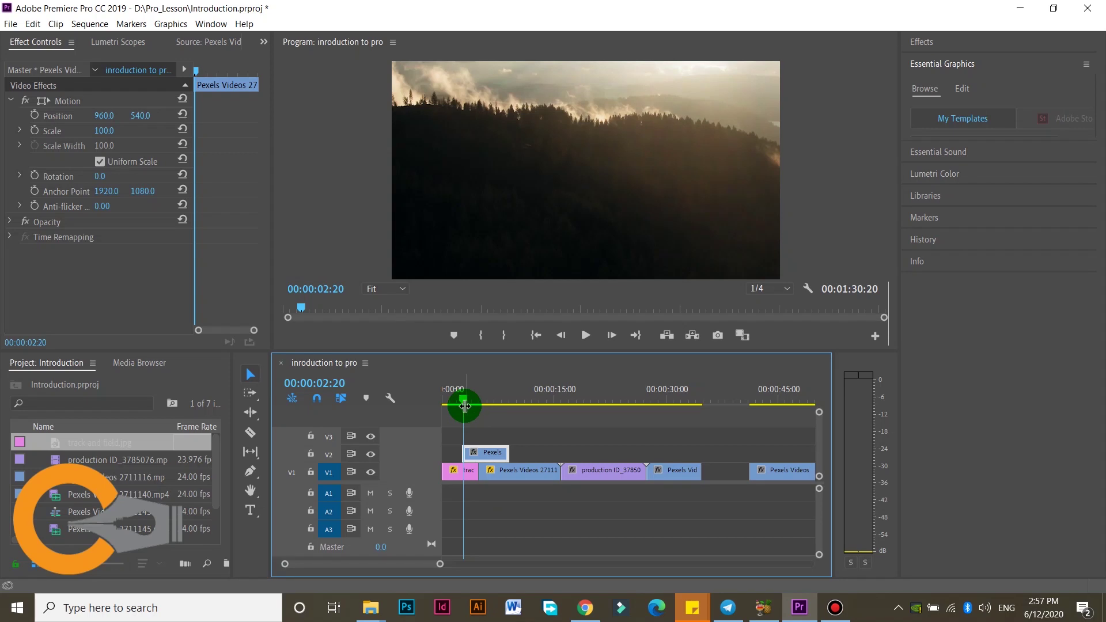
{"action": "left_click_drag", "start_coordinate": [464, 402], "coordinate": [494, 402]}
{"action": "left_click", "coordinate": [486, 451]}
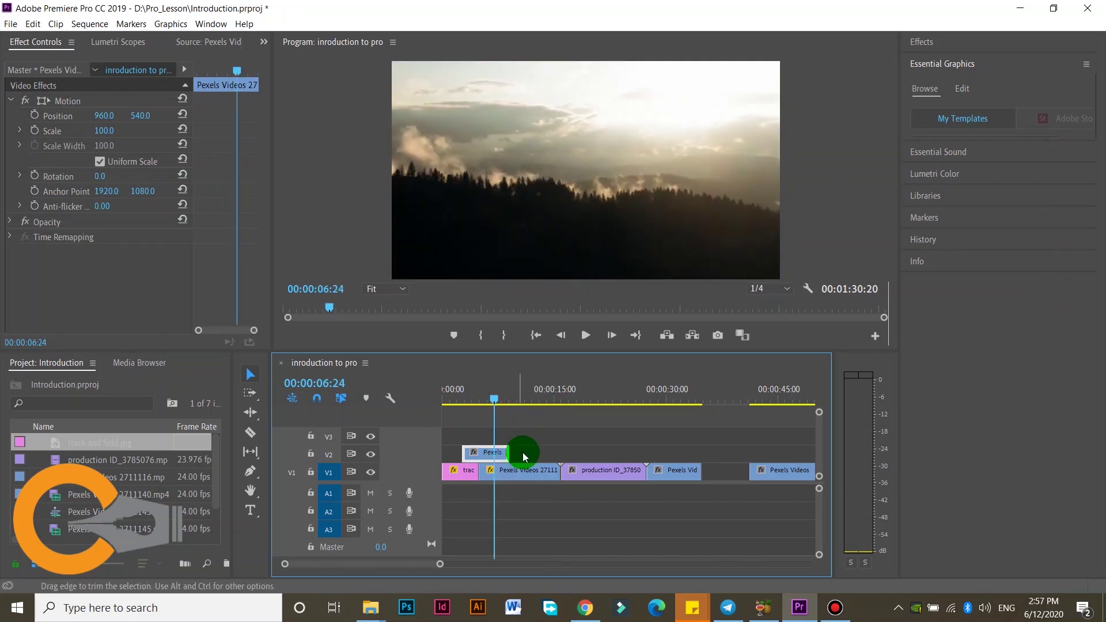
{"action": "left_click_drag", "start_coordinate": [501, 454], "coordinate": [474, 456]}
{"action": "left_click", "coordinate": [497, 408]}
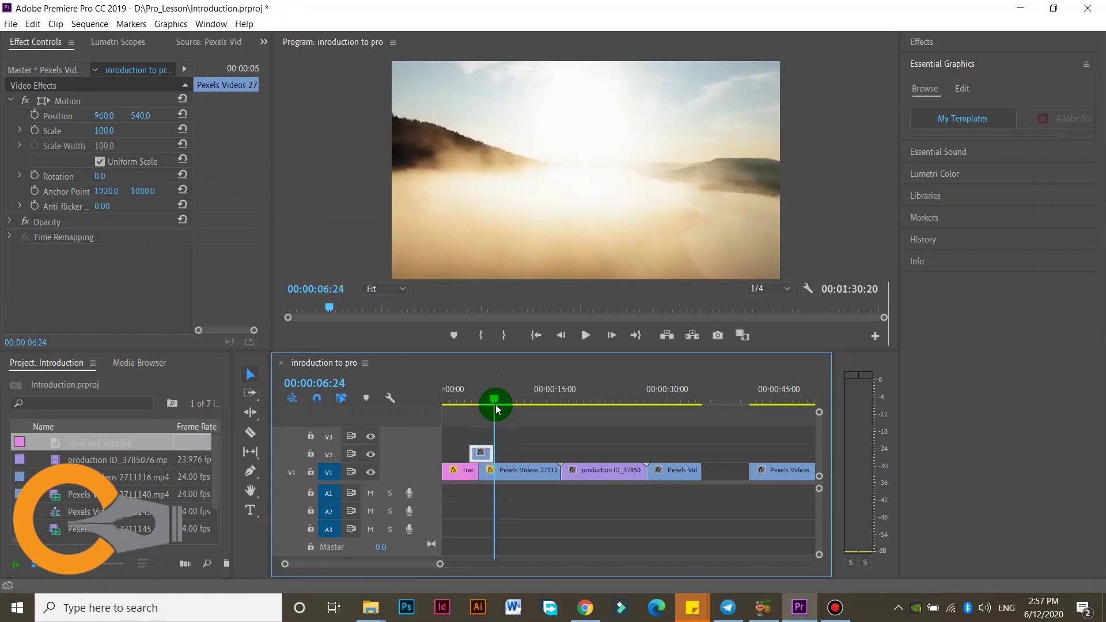
{"action": "left_click_drag", "start_coordinate": [494, 403], "coordinate": [487, 425]}
{"action": "left_click", "coordinate": [477, 458]}
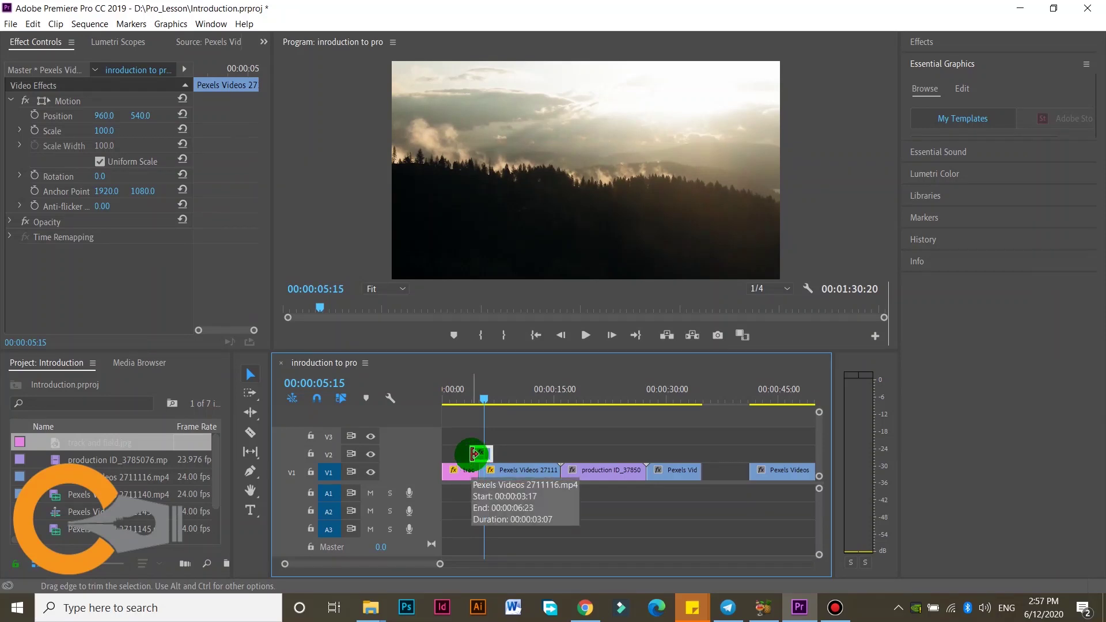
Apply default transitions to both ends of the V2 clip
{"action": "right_click", "coordinate": [473, 454]}
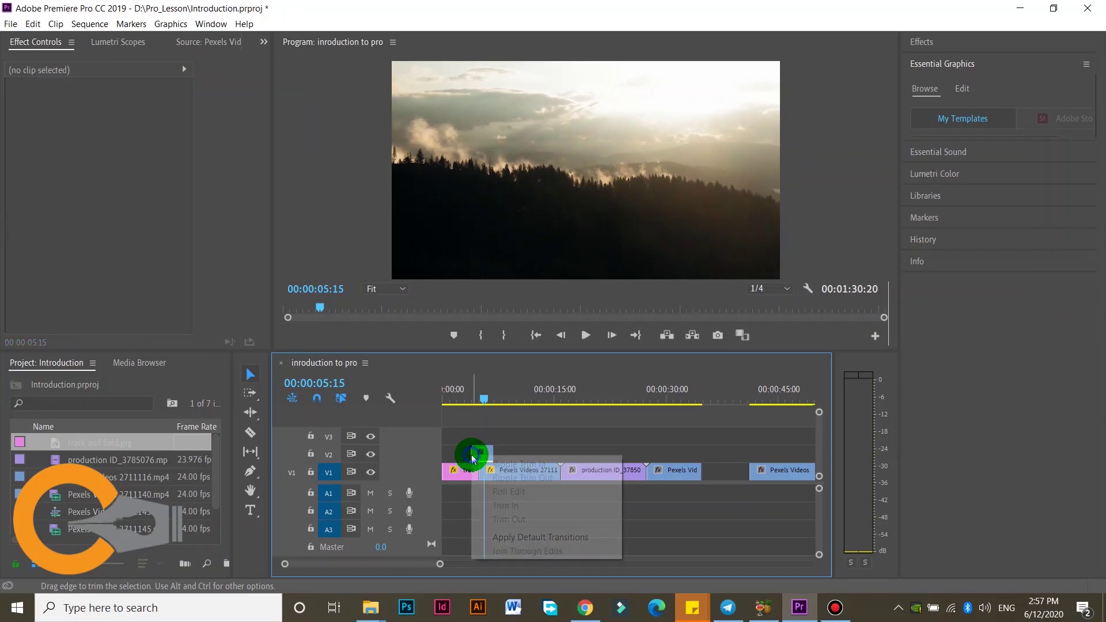
{"action": "left_click", "coordinate": [521, 537]}
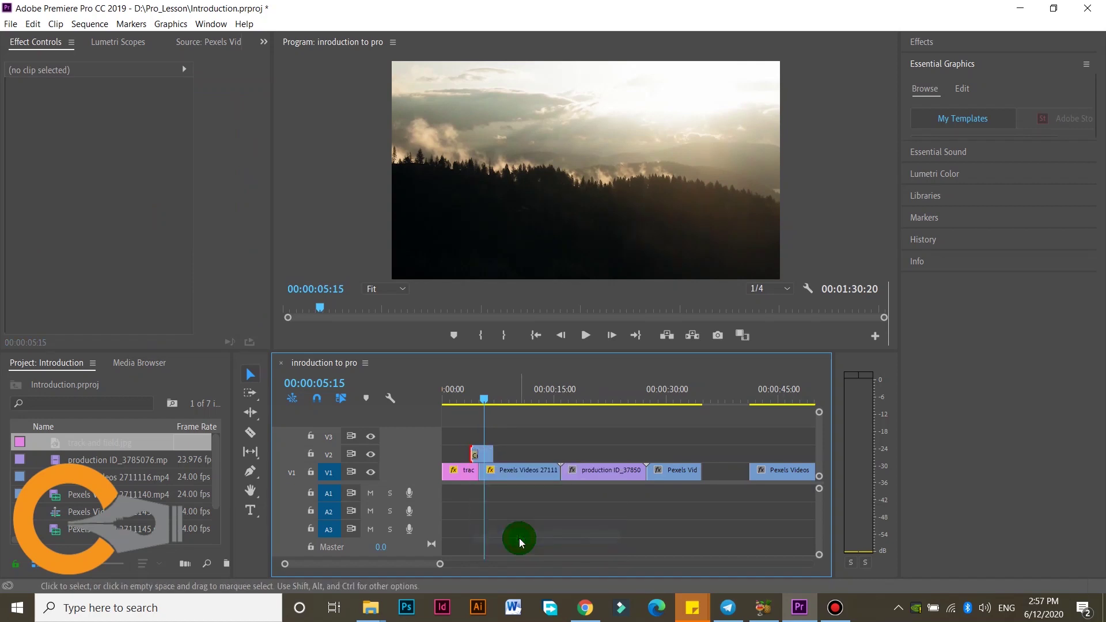
{"action": "right_click", "coordinate": [490, 454]}
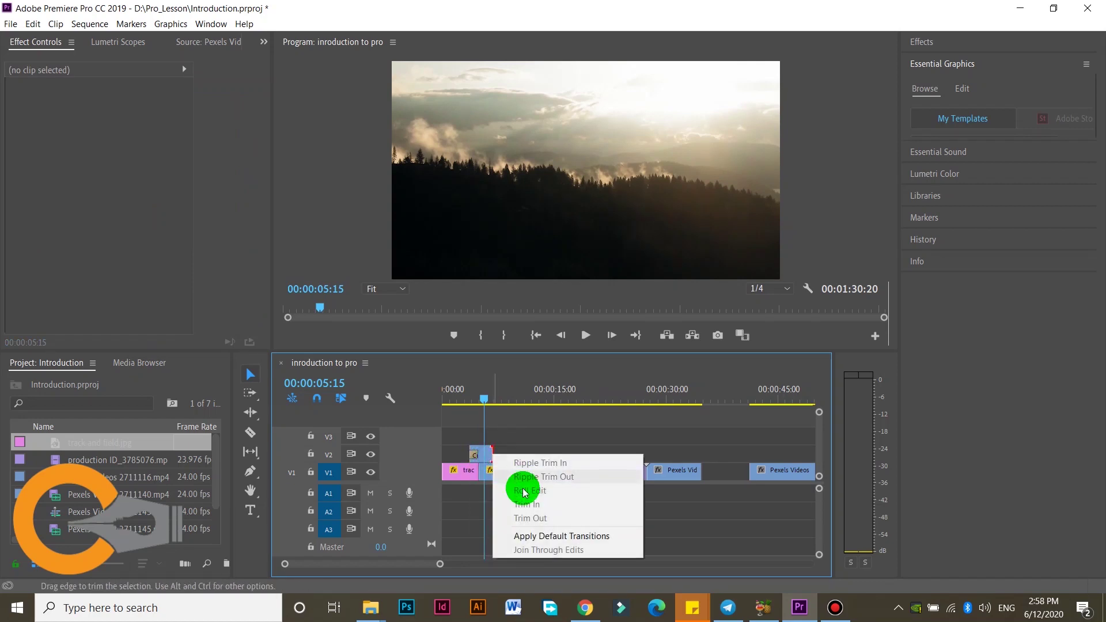
{"action": "left_click", "coordinate": [531, 528]}
{"action": "left_click_drag", "start_coordinate": [486, 410], "coordinate": [571, 413]}
Add default transitions at the two V1 edit points around the production ID clip, accepting media warnings
{"action": "left_click", "coordinate": [584, 471]}
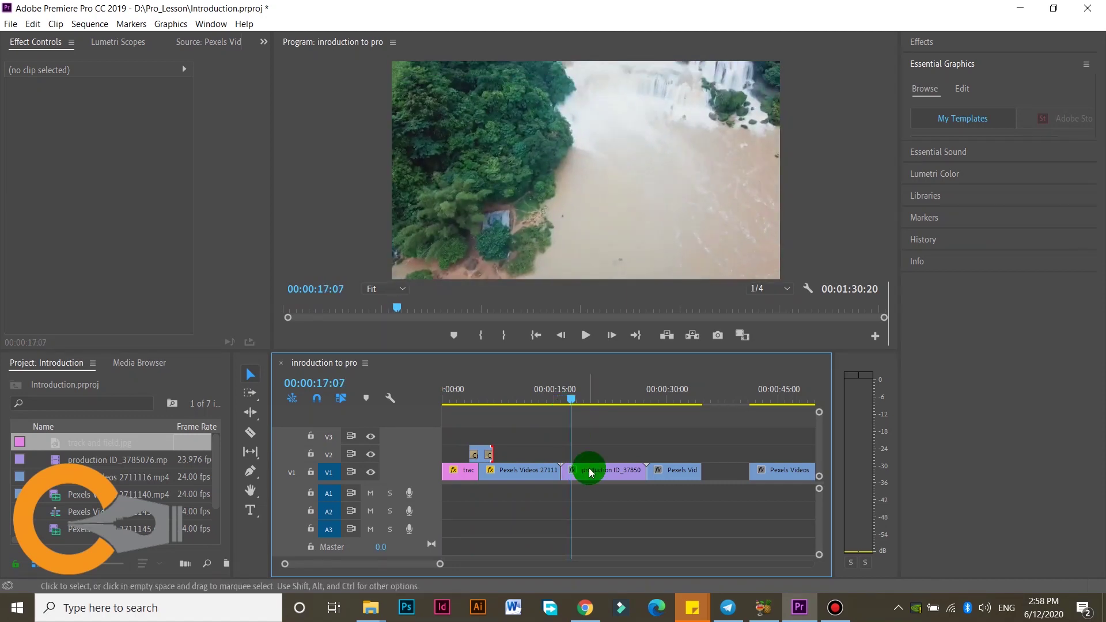
{"action": "left_click", "coordinate": [562, 472]}
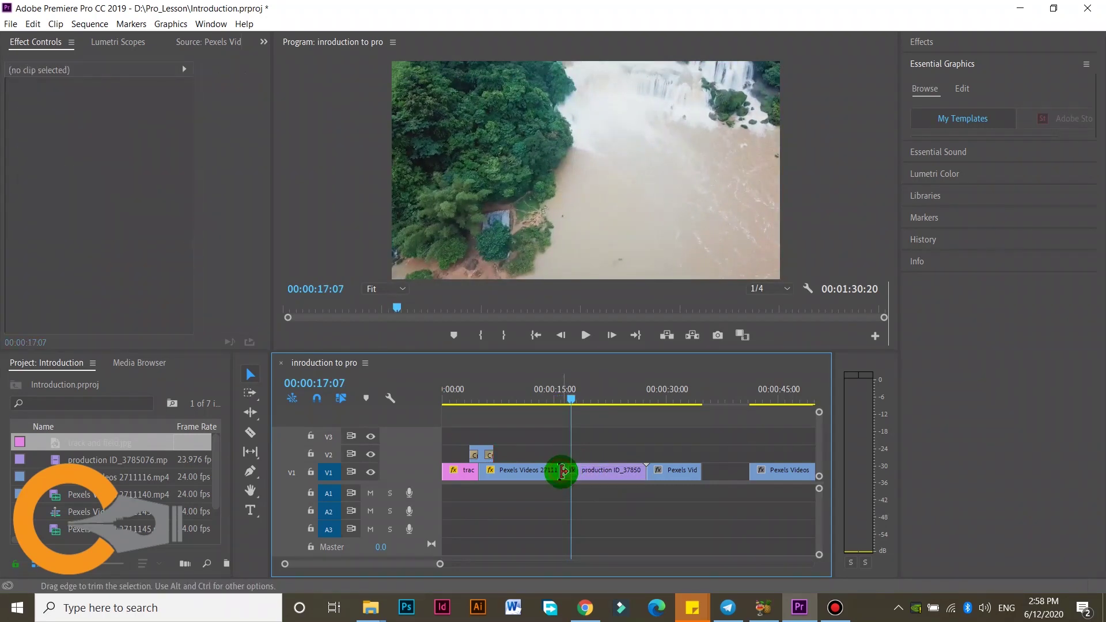
{"action": "right_click", "coordinate": [563, 472]}
{"action": "left_click", "coordinate": [593, 550]}
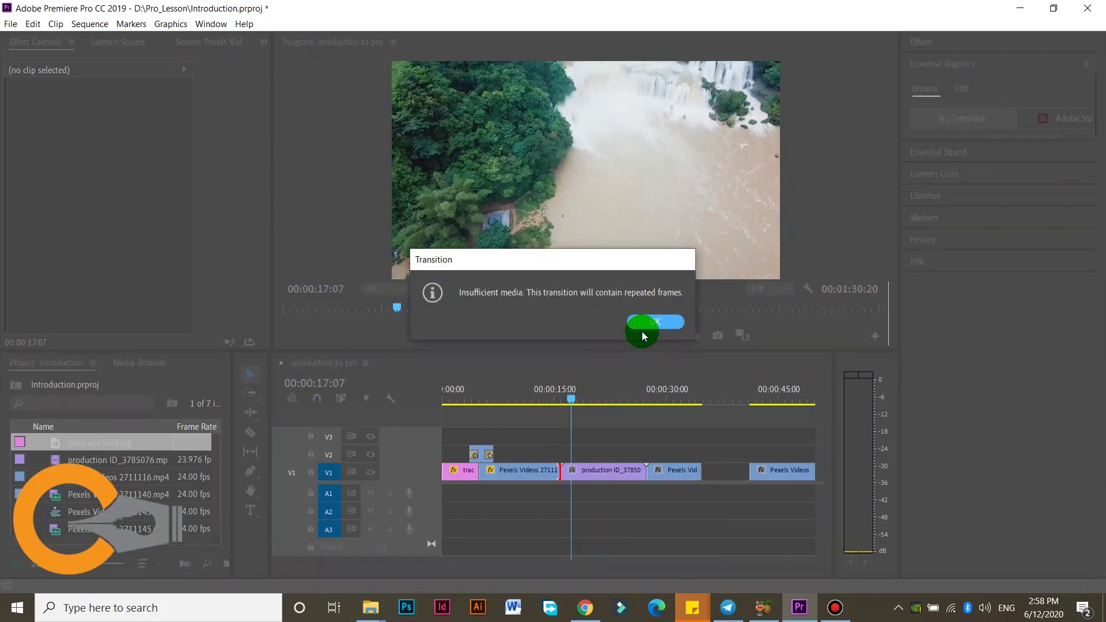
{"action": "left_click", "coordinate": [642, 331]}
{"action": "left_click_drag", "start_coordinate": [573, 402], "coordinate": [669, 420]}
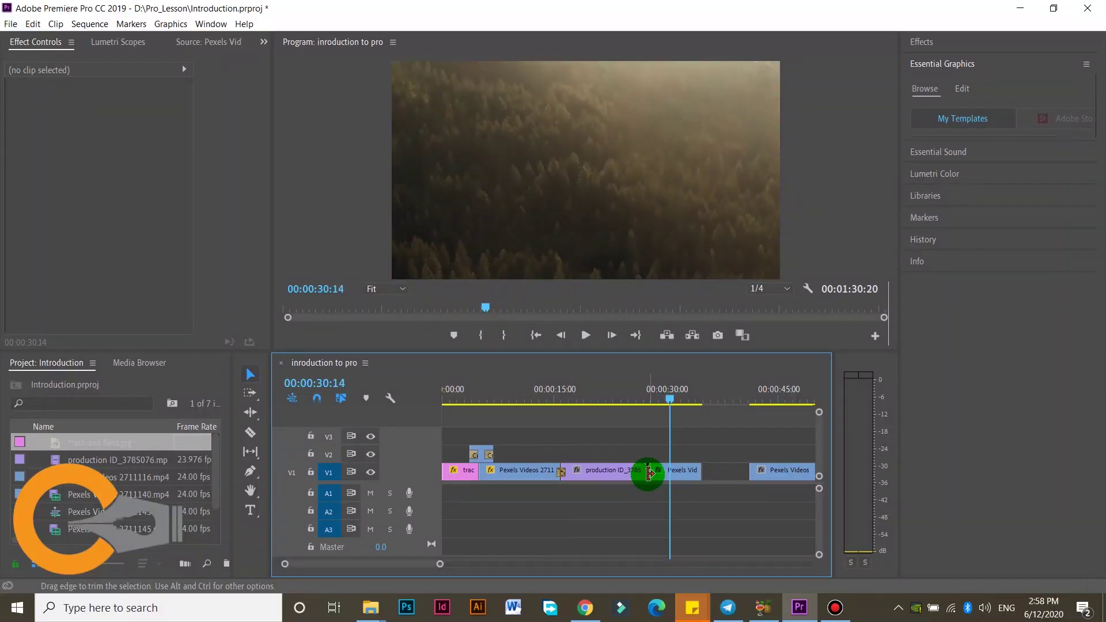
{"action": "right_click", "coordinate": [649, 473]}
{"action": "left_click", "coordinate": [684, 555]}
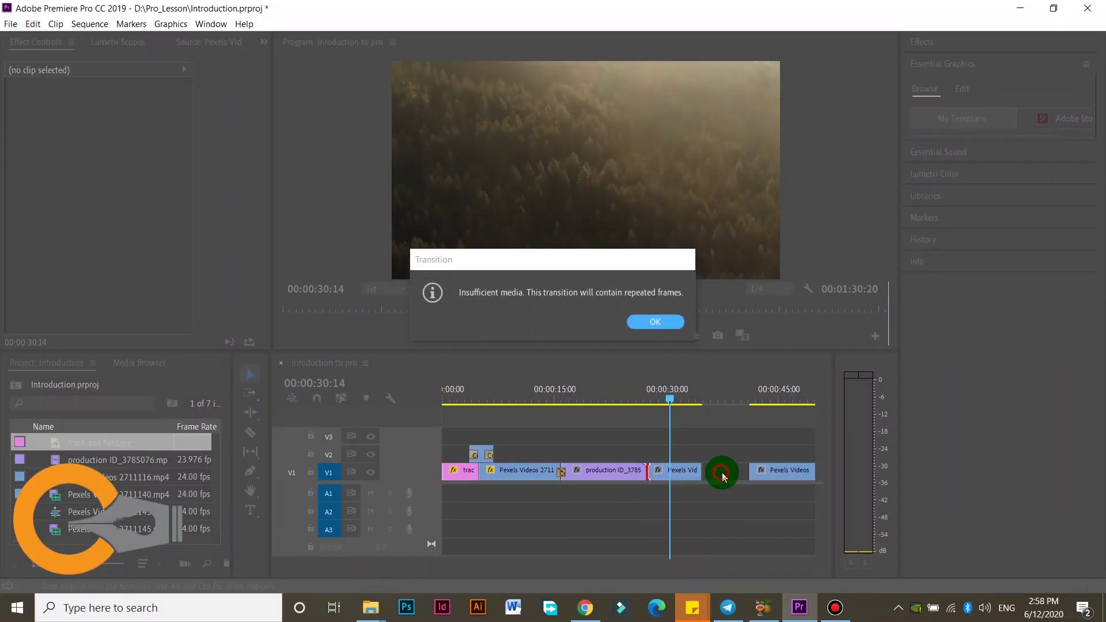
{"action": "left_click", "coordinate": [650, 321]}
Ripple delete the V1 gap so the last clip shifts left
{"action": "right_click", "coordinate": [723, 469]}
{"action": "left_click", "coordinate": [749, 484]}
{"action": "key", "text": "Down"}
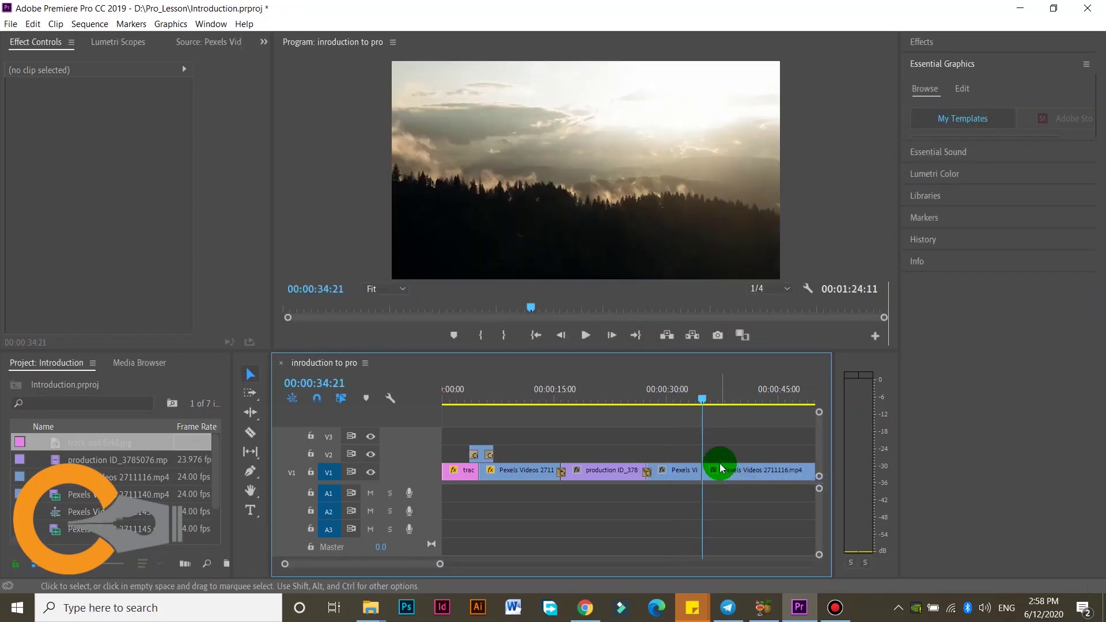
{"action": "key", "text": "ctrl+z"}
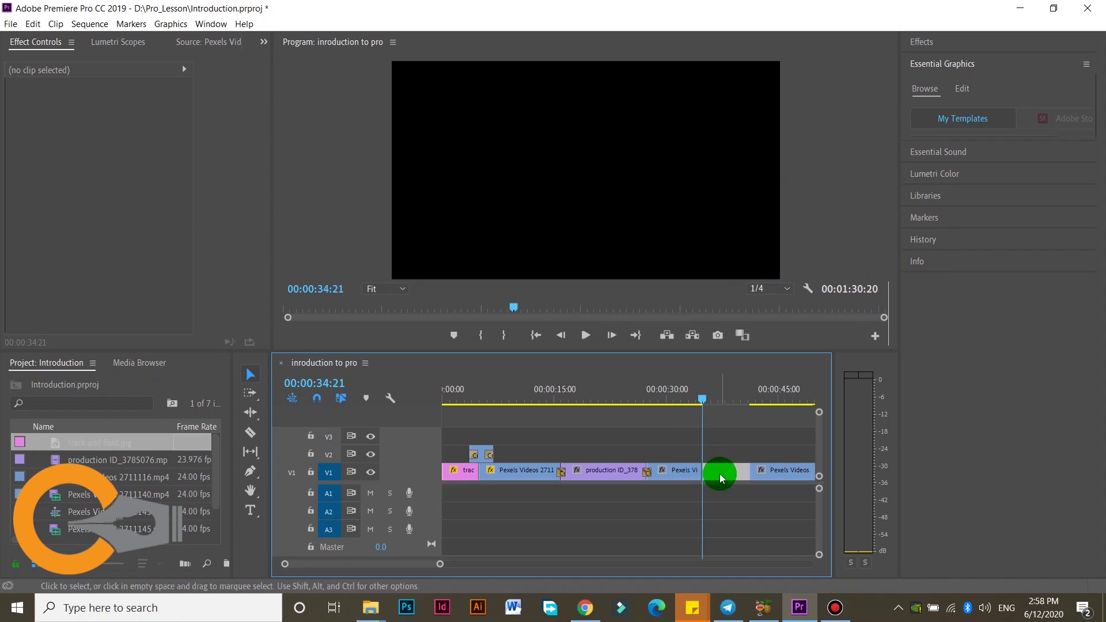
{"action": "right_click", "coordinate": [721, 476]}
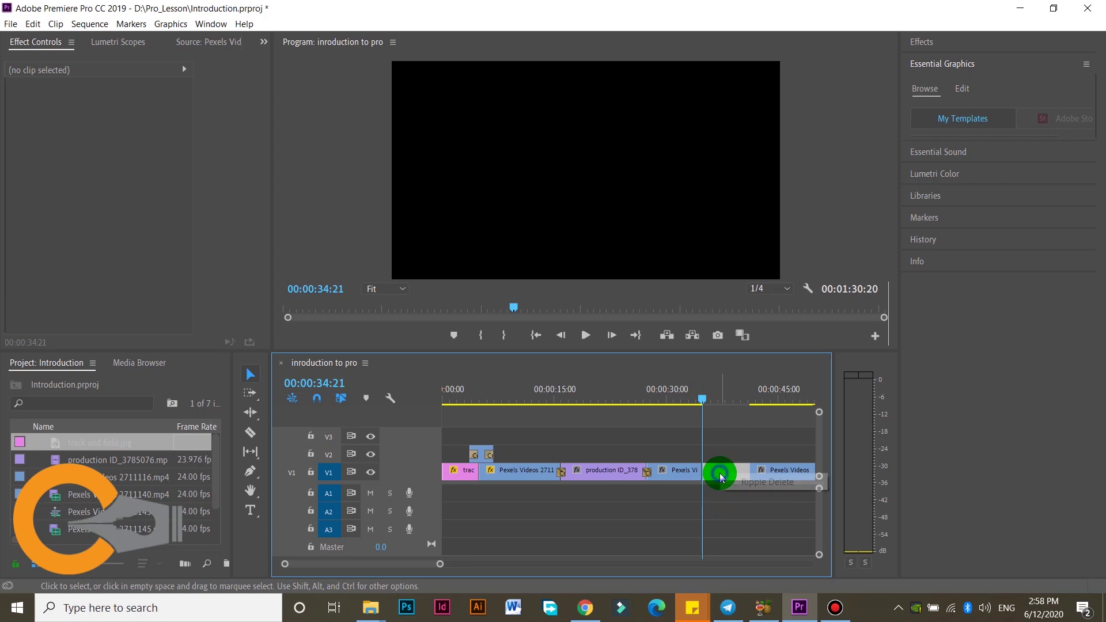
{"action": "left_click", "coordinate": [756, 485]}
{"action": "mouse_move", "coordinate": [700, 403]}
{"action": "left_mouse_down"}
{"action": "mouse_move", "coordinate": [730, 399]}
{"action": "mouse_move", "coordinate": [684, 403]}
{"action": "mouse_move", "coordinate": [710, 410]}
{"action": "left_mouse_up"}
Add a default transition at the last V1 edit point and preview it
{"action": "right_click", "coordinate": [703, 470]}
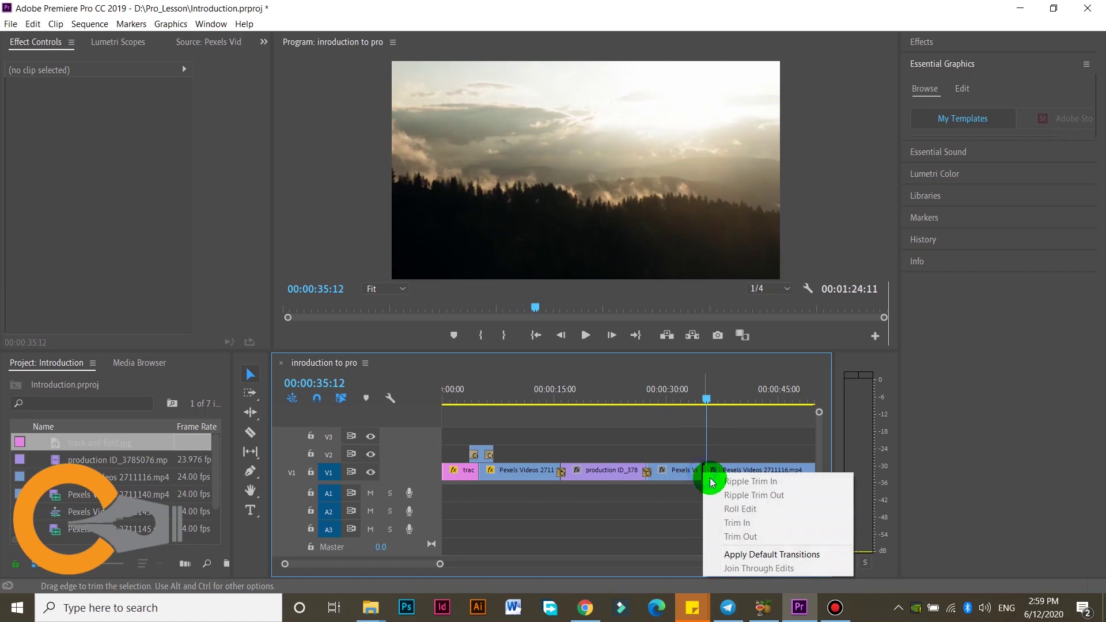
{"action": "left_click", "coordinate": [735, 555]}
{"action": "left_click_drag", "start_coordinate": [707, 400], "coordinate": [750, 403]}
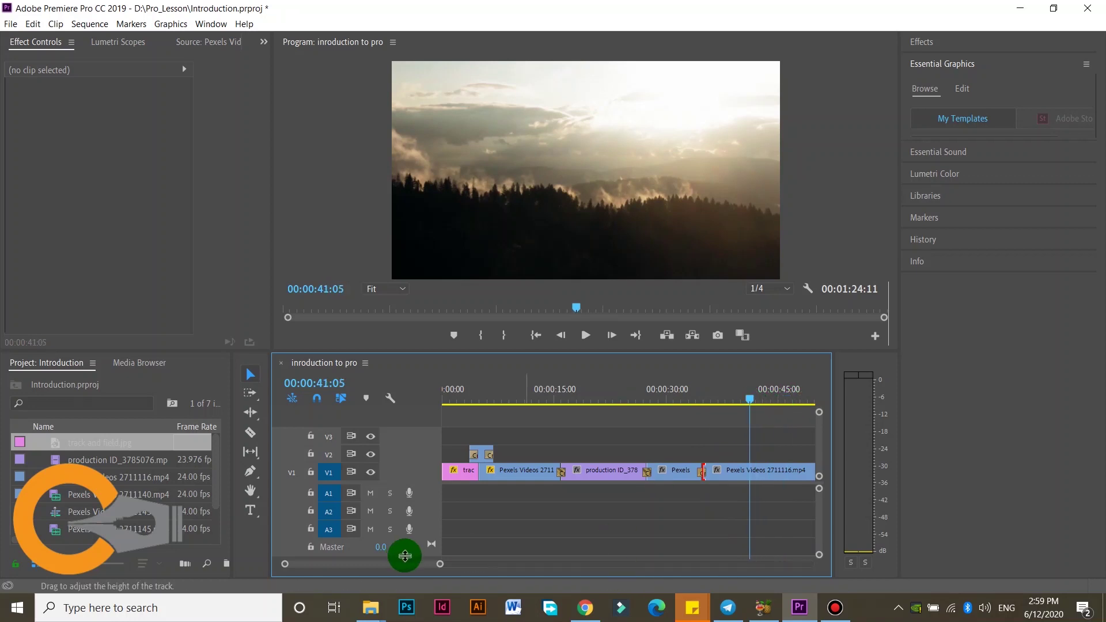
Unlink the clip's audio from its video and delete the A1 audio clip
{"action": "left_click_drag", "start_coordinate": [441, 569], "coordinate": [497, 565]}
{"action": "left_click", "coordinate": [671, 499]}
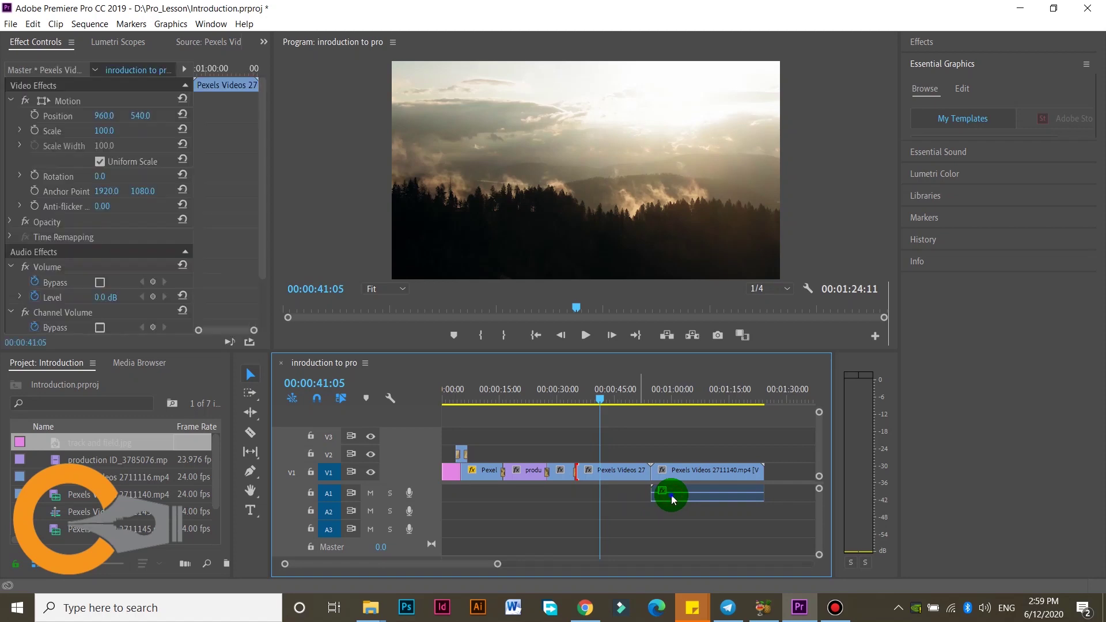
{"action": "right_click", "coordinate": [672, 498]}
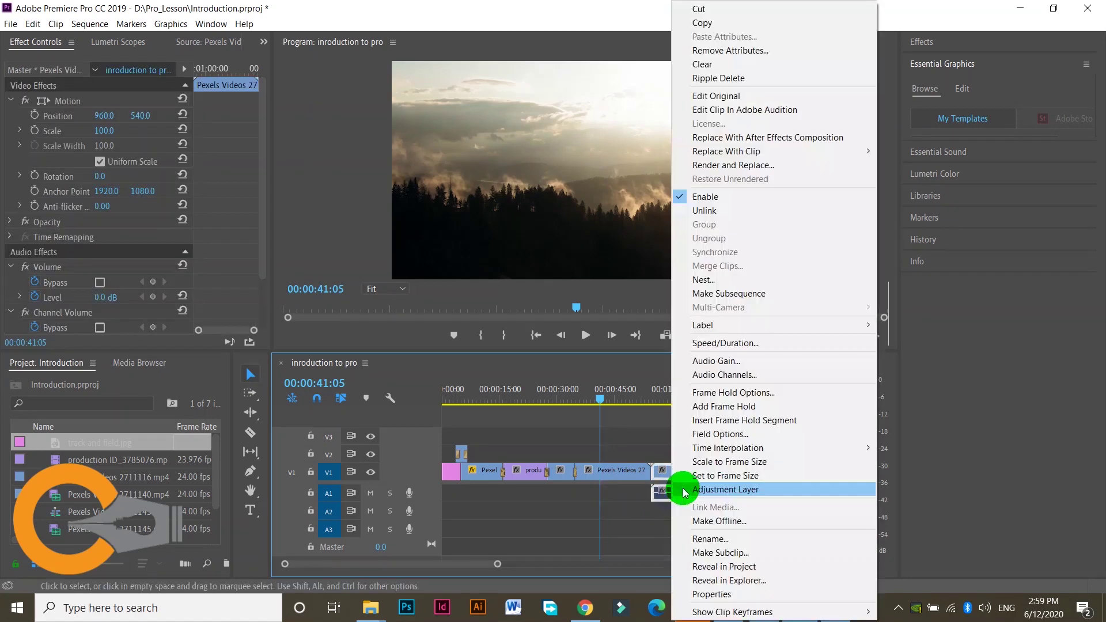
{"action": "left_click", "coordinate": [705, 212]}
{"action": "left_click", "coordinate": [683, 494]}
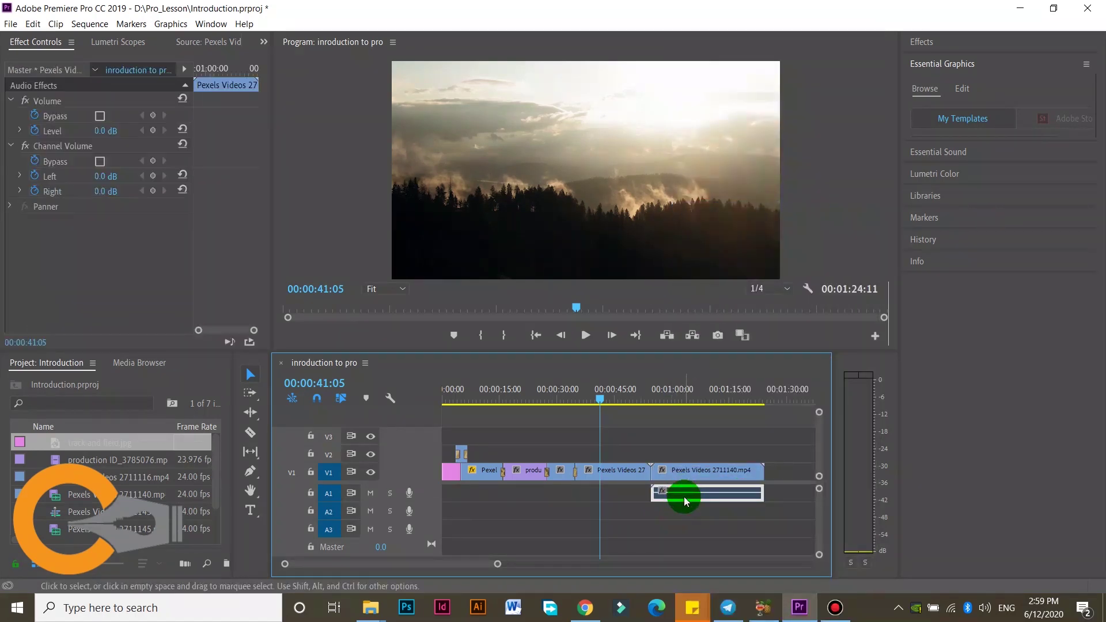
{"action": "key", "text": "Delete"}
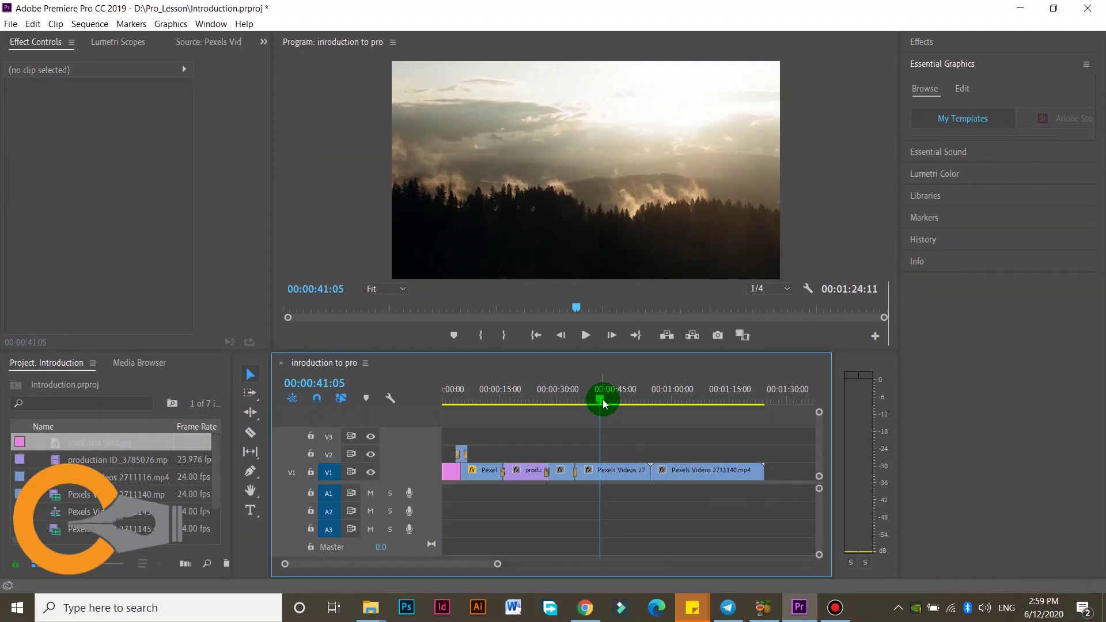
Delete the last V1 clip, Pexels Videos 2711140.mp4, shortening the sequence to 00:00:54:16
{"action": "left_click_drag", "start_coordinate": [612, 402], "coordinate": [743, 412]}
{"action": "left_click", "coordinate": [704, 470]}
{"action": "key", "text": "Delete"}
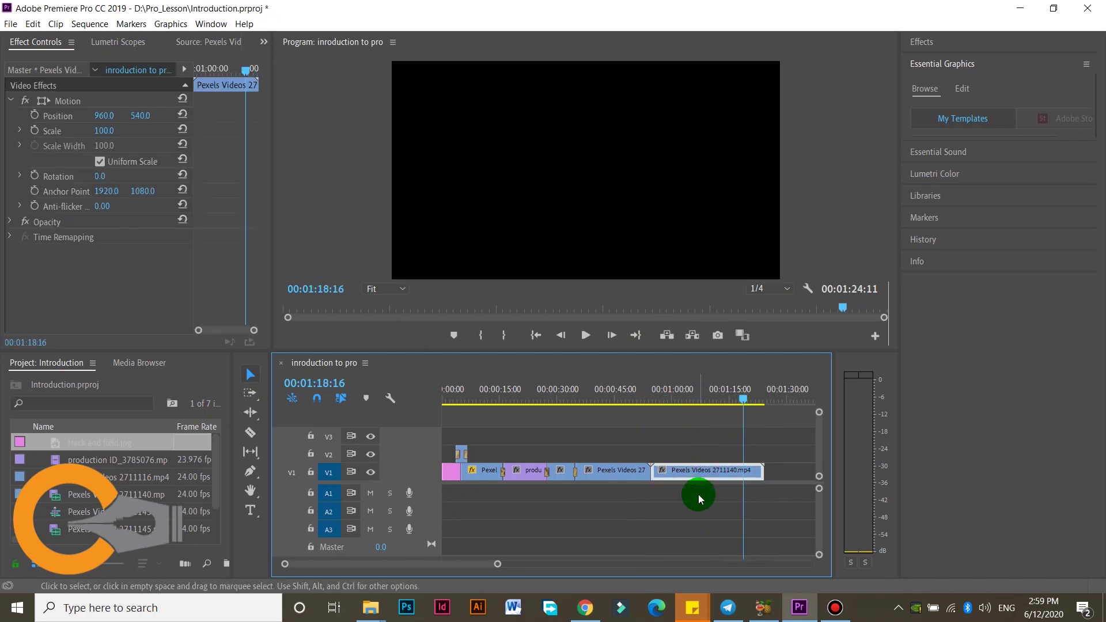
{"action": "left_click_drag", "start_coordinate": [743, 399], "coordinate": [454, 427]}
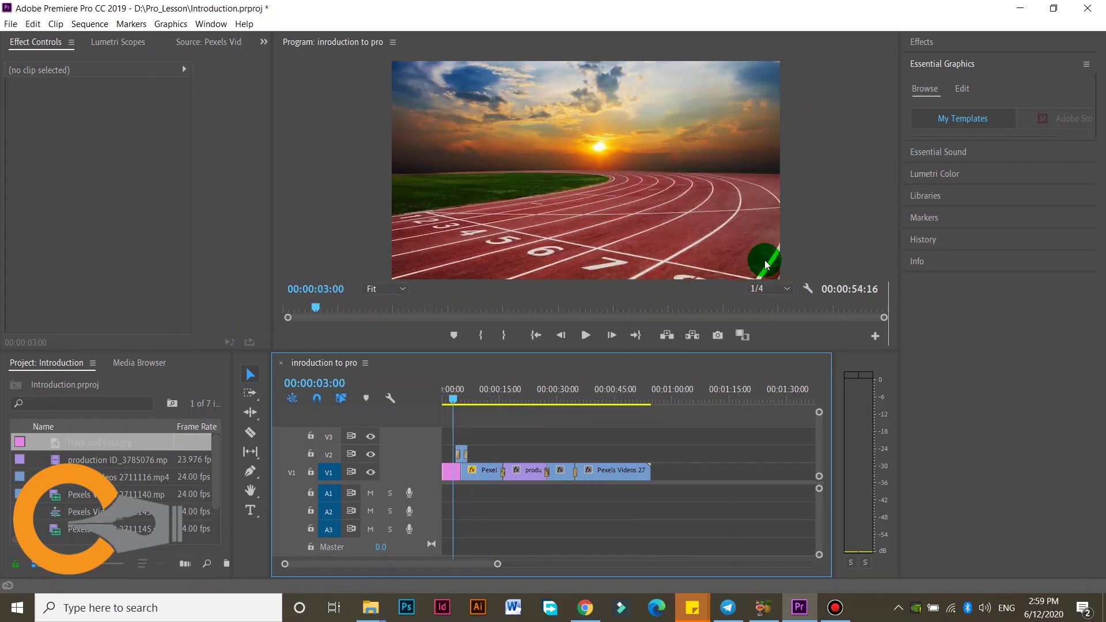
Import logo_engidaA4.ai from the youtube_tuts > Logo folder into the project
{"action": "left_click", "coordinate": [35, 470]}
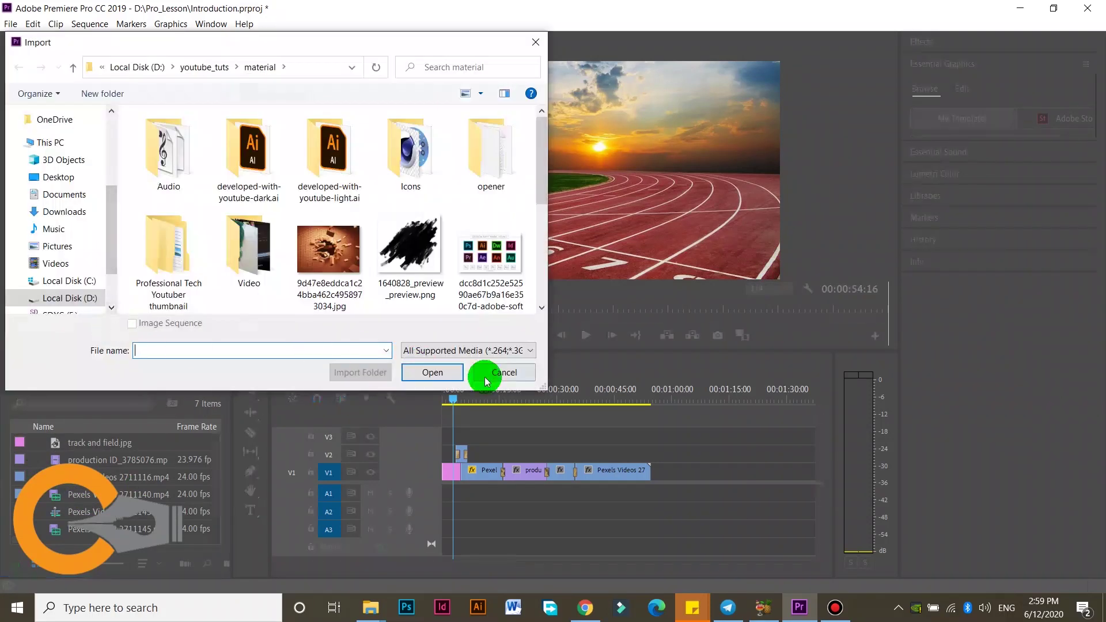
{"action": "left_click", "coordinate": [515, 375]}
{"action": "left_click", "coordinate": [21, 26]}
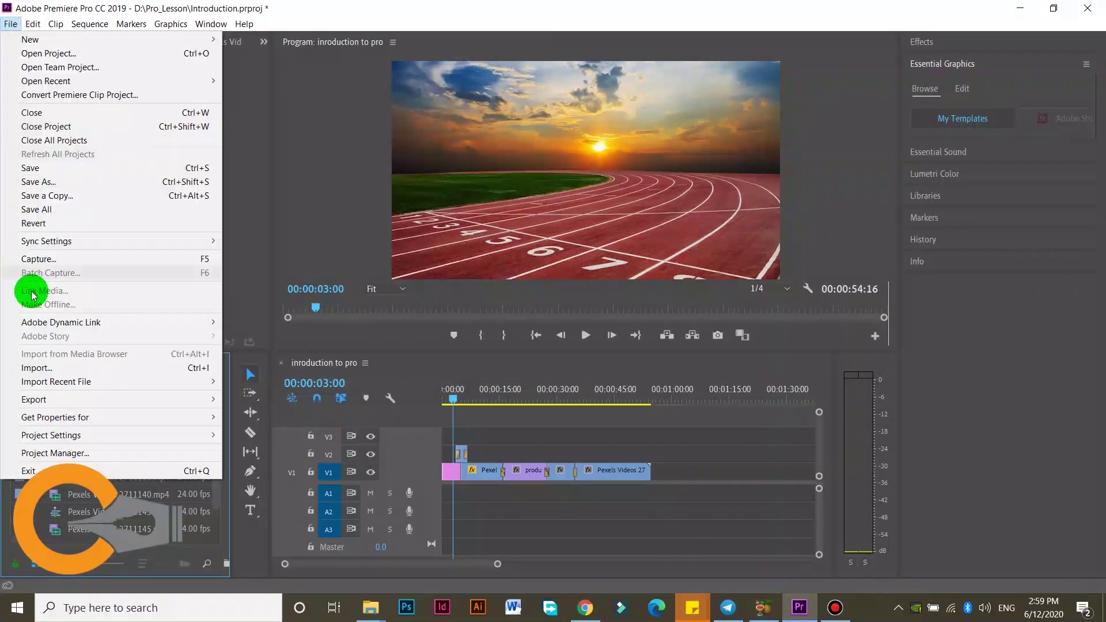
{"action": "left_click", "coordinate": [110, 381]}
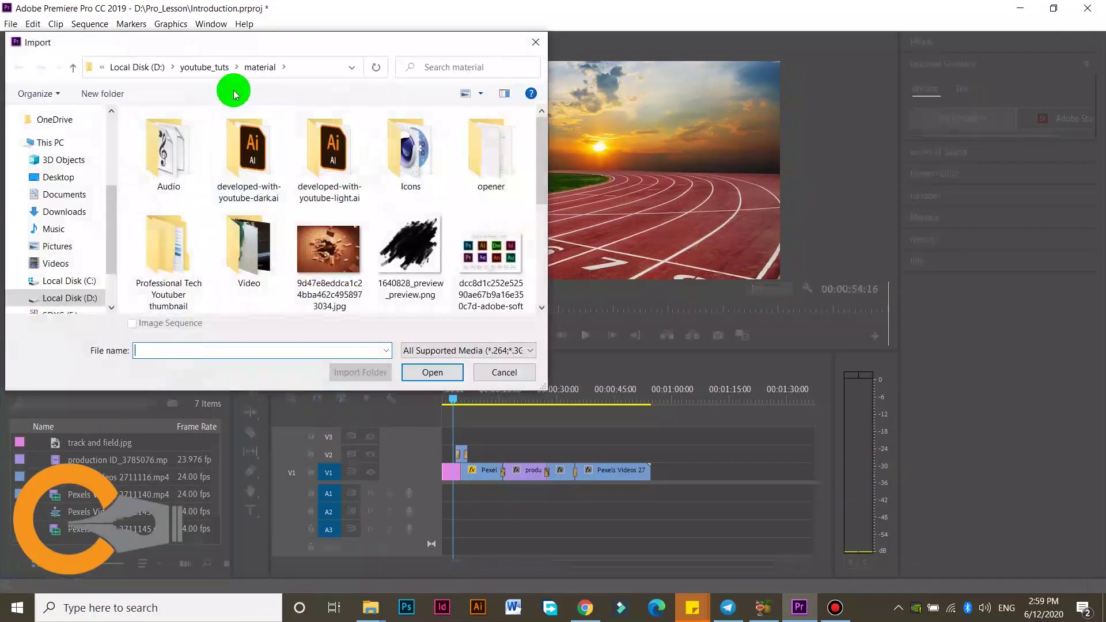
{"action": "left_click", "coordinate": [195, 69]}
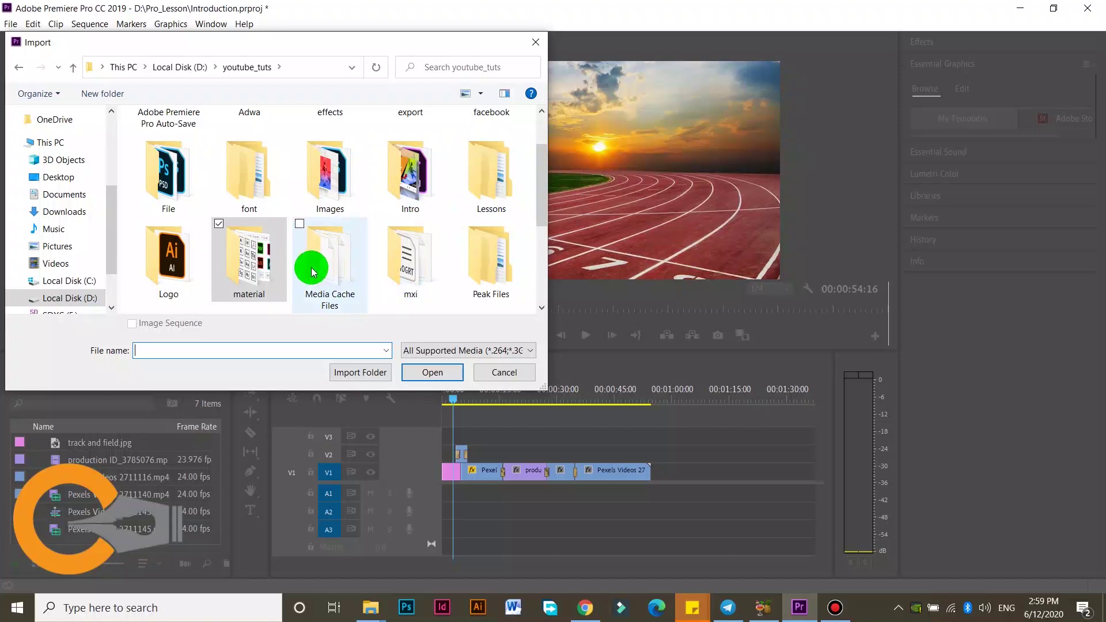
{"action": "left_click", "coordinate": [175, 273]}
{"action": "double_click", "coordinate": [176, 274]}
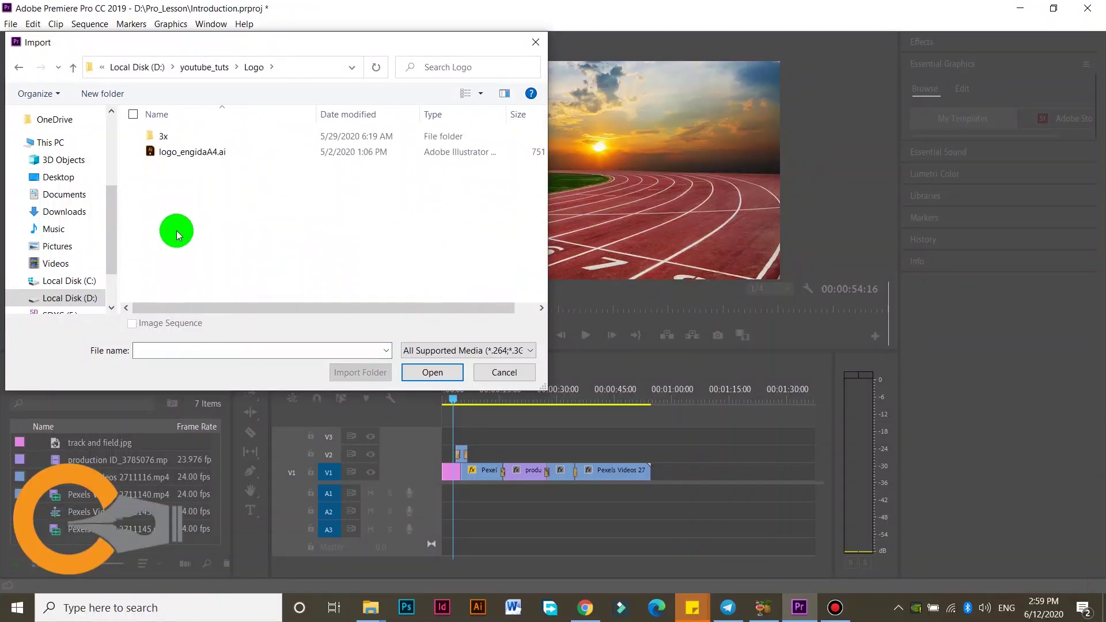
{"action": "left_click", "coordinate": [196, 152]}
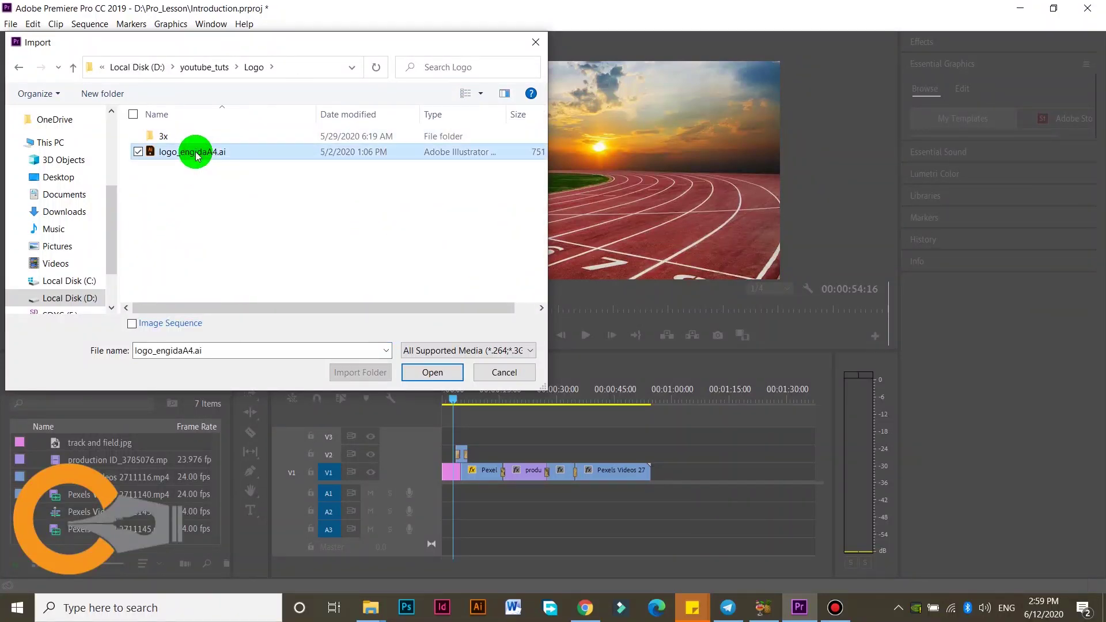
{"action": "left_click", "coordinate": [431, 373]}
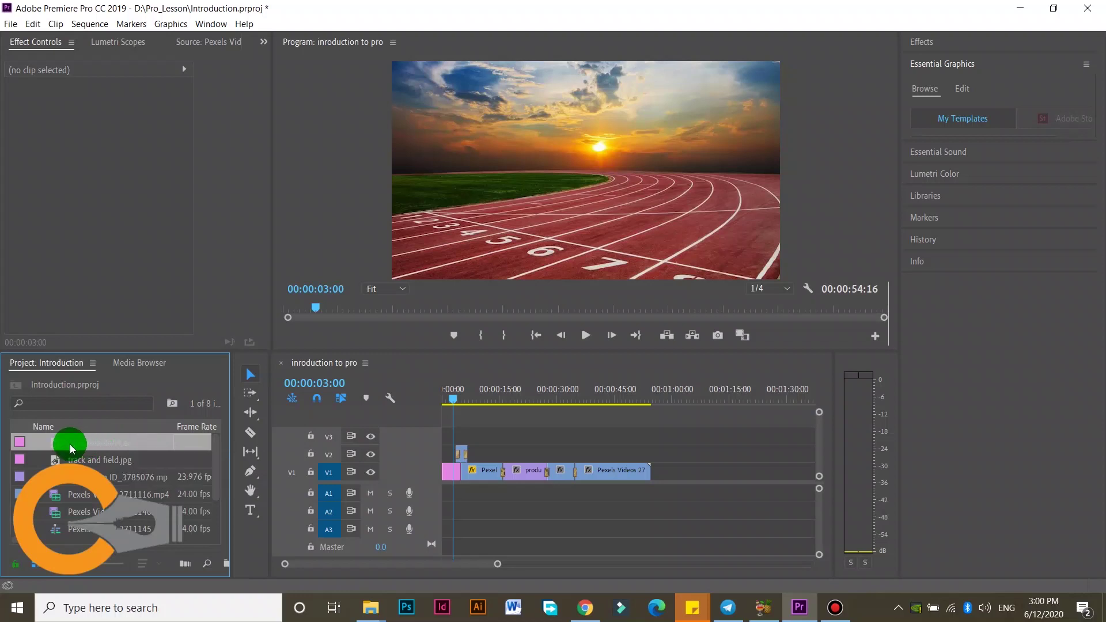
Place logo_engidaA4.ai on track V3 across the sequence and scrub to preview the overlay
{"action": "left_click_drag", "start_coordinate": [68, 444], "coordinate": [649, 436]}
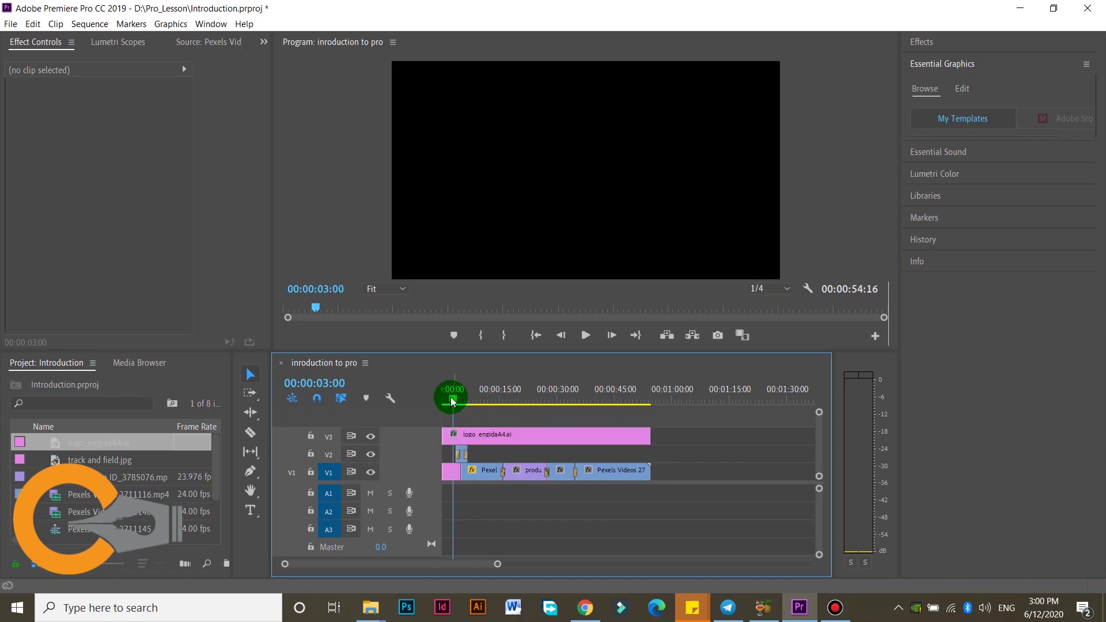
{"action": "left_click", "coordinate": [453, 398]}
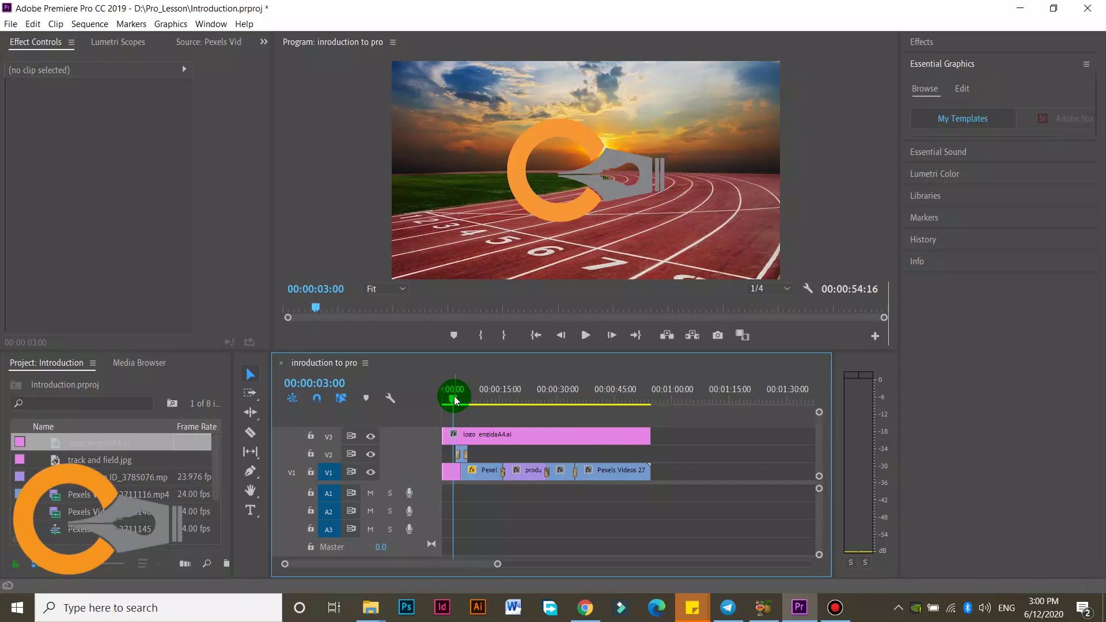
{"action": "left_click", "coordinate": [515, 440]}
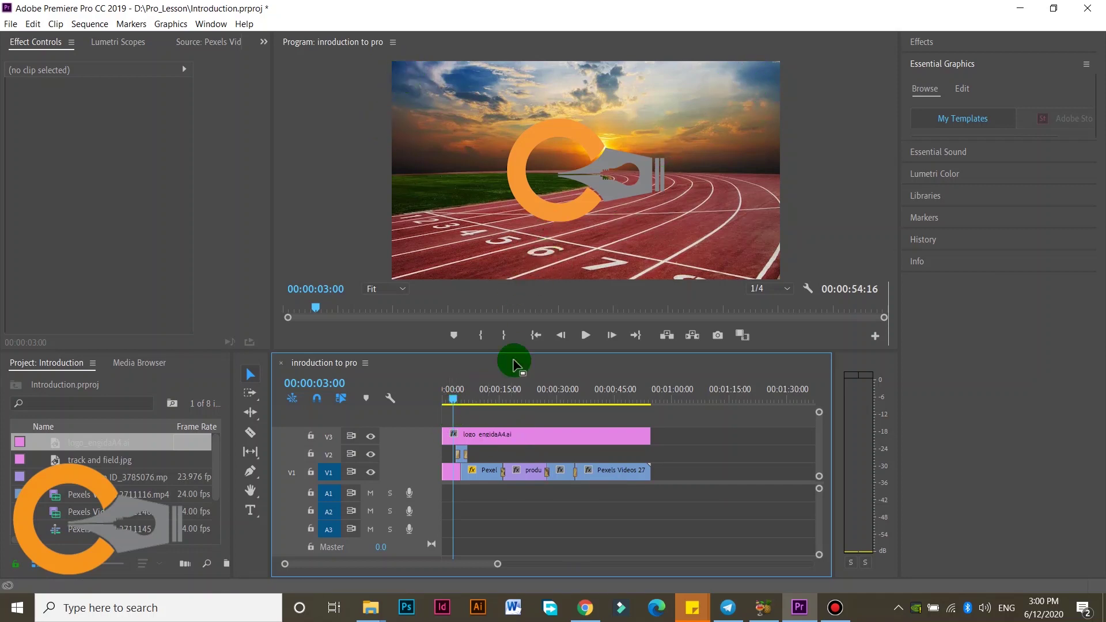
{"action": "left_click_drag", "start_coordinate": [452, 395], "coordinate": [547, 407]}
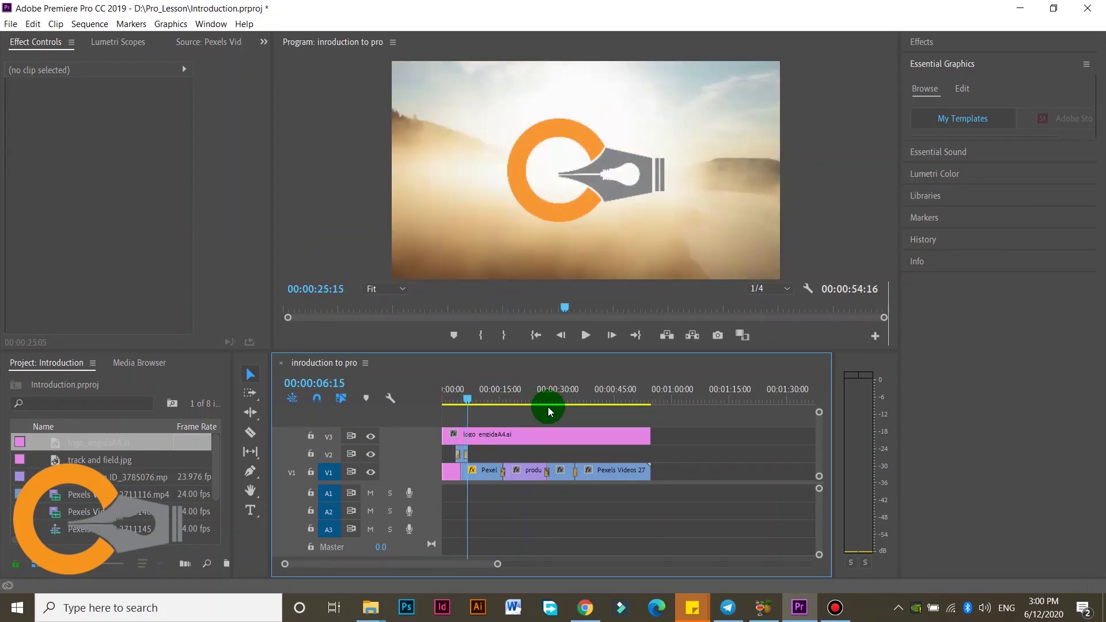
{"action": "left_click_drag", "start_coordinate": [627, 412], "coordinate": [507, 418]}
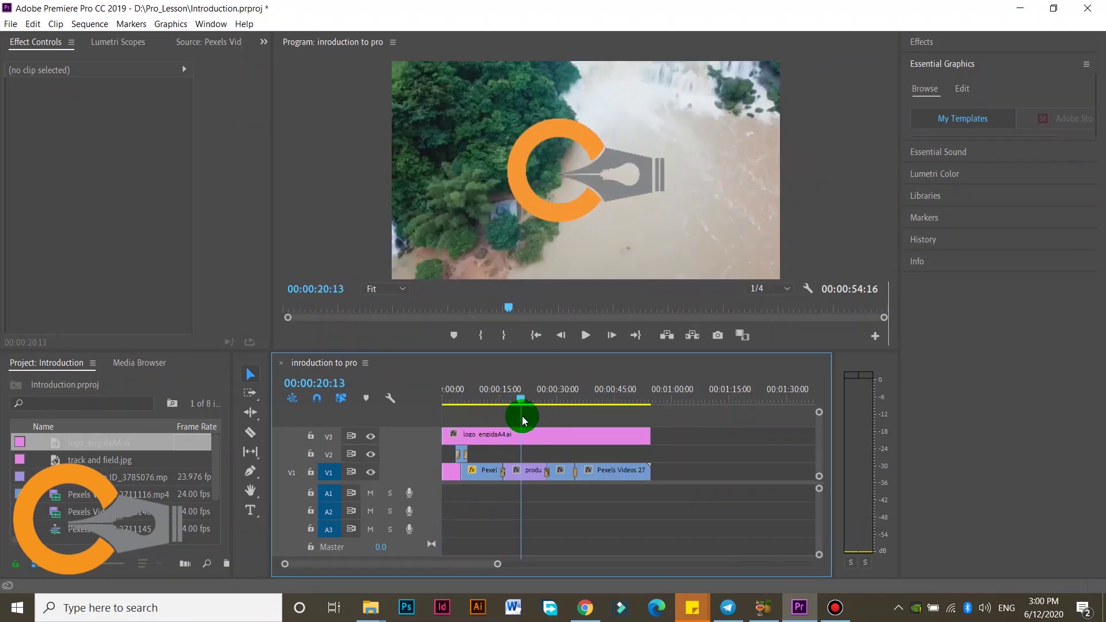
{"action": "mouse_move", "coordinate": [478, 413]}
{"action": "left_mouse_down"}
{"action": "mouse_move", "coordinate": [452, 413]}
{"action": "mouse_move", "coordinate": [501, 414]}
{"action": "mouse_move", "coordinate": [465, 419]}
{"action": "left_mouse_up"}
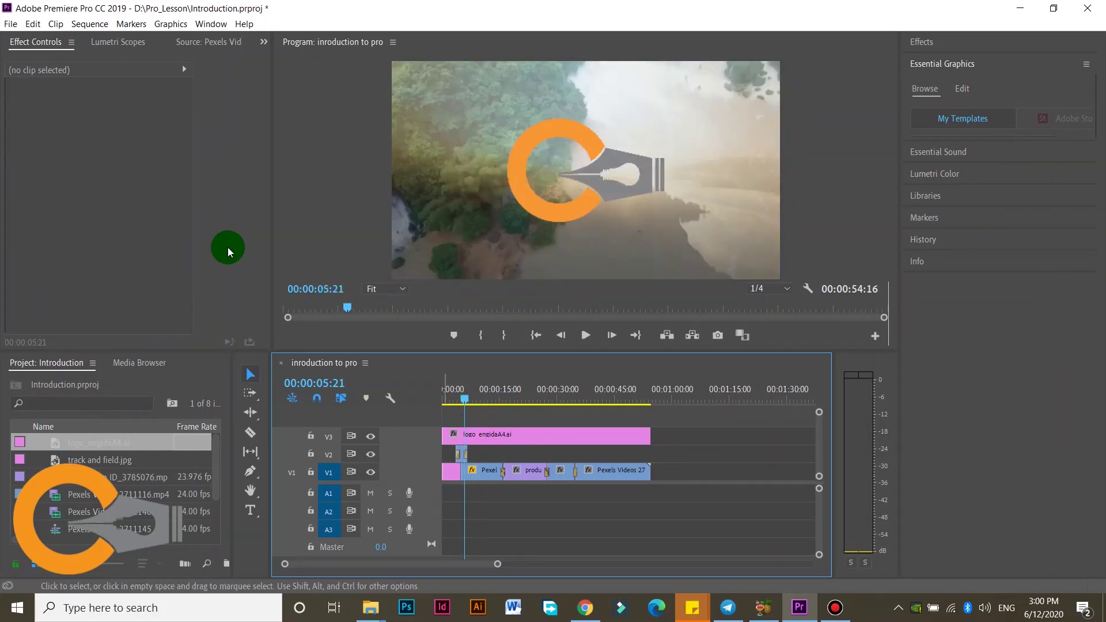
Select the logo clip's Motion effect and drag the logo toward the top-left of the frame
{"action": "left_click", "coordinate": [493, 436]}
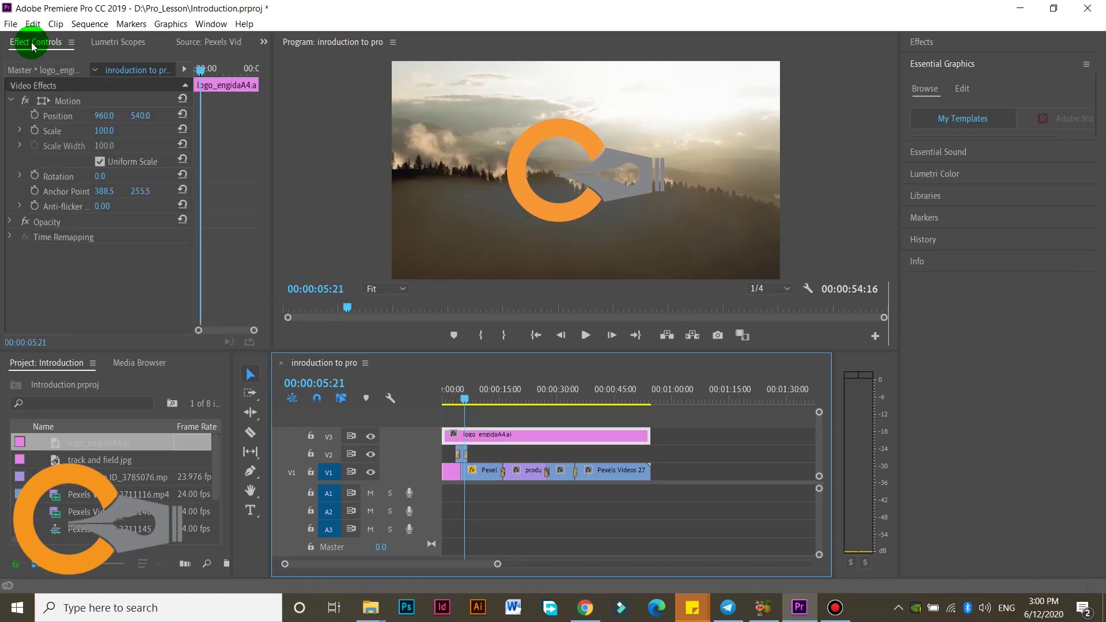
{"action": "left_click", "coordinate": [211, 24]}
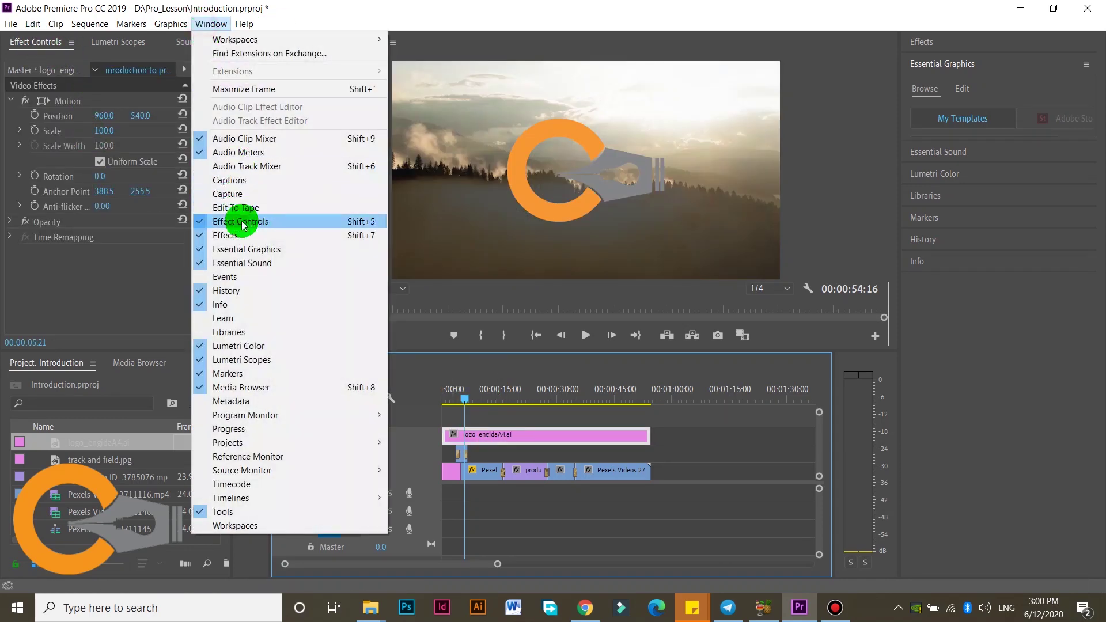
{"action": "left_click", "coordinate": [56, 94]}
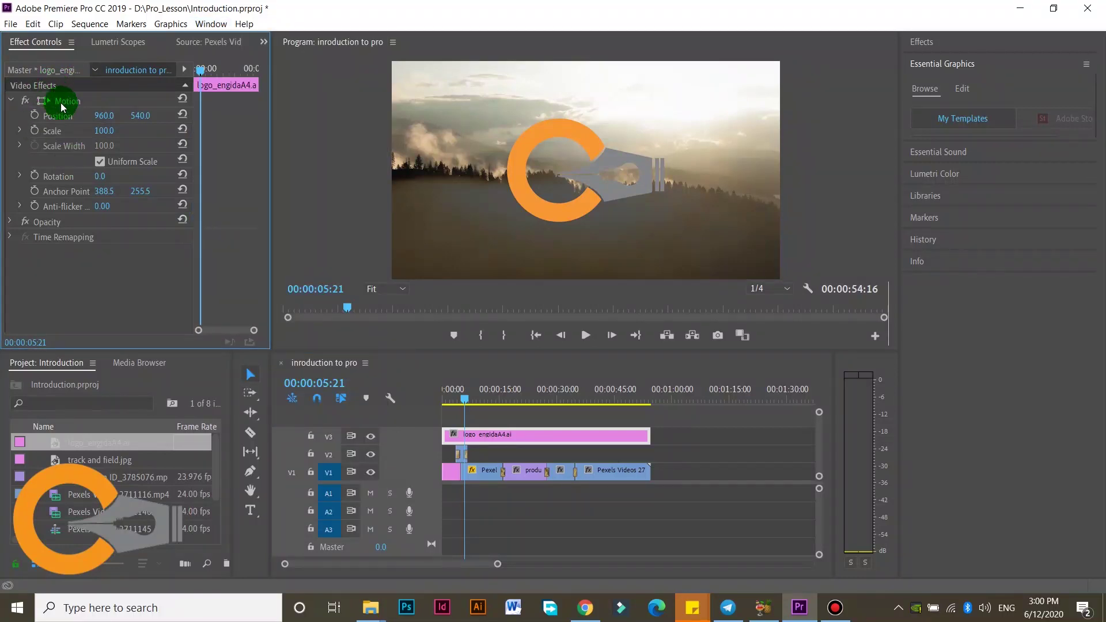
{"action": "left_click", "coordinate": [70, 103]}
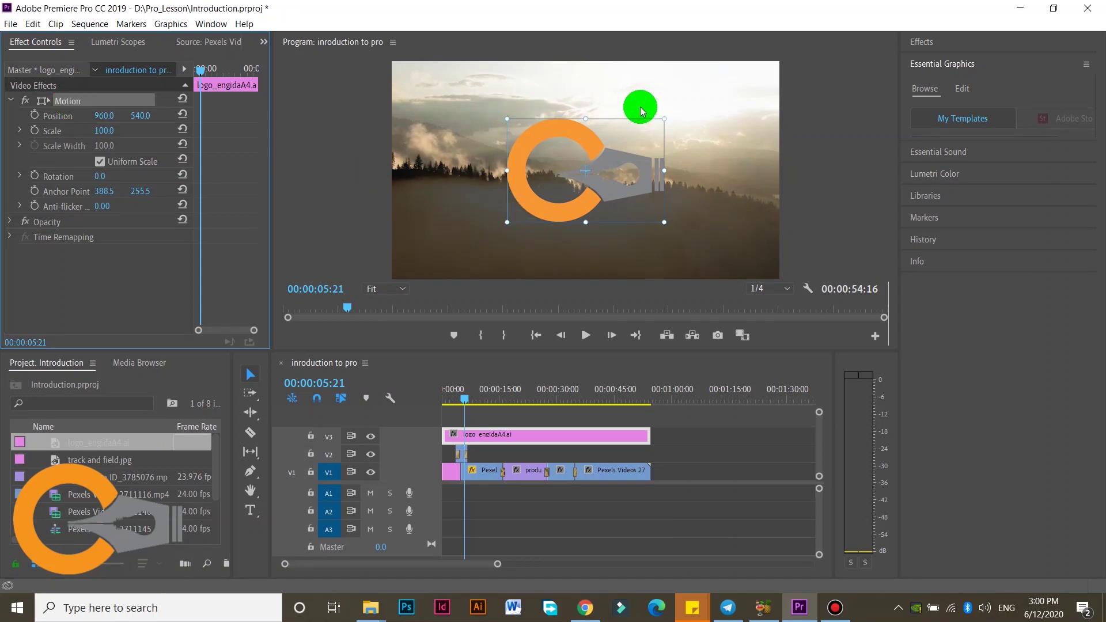
{"action": "left_click_drag", "start_coordinate": [609, 193], "coordinate": [493, 134]}
Scale the logo down to 28.9, leaving it at Position 165.6, 123.0
{"action": "left_click_drag", "start_coordinate": [545, 161], "coordinate": [488, 145]}
{"action": "left_click", "coordinate": [158, 141]}
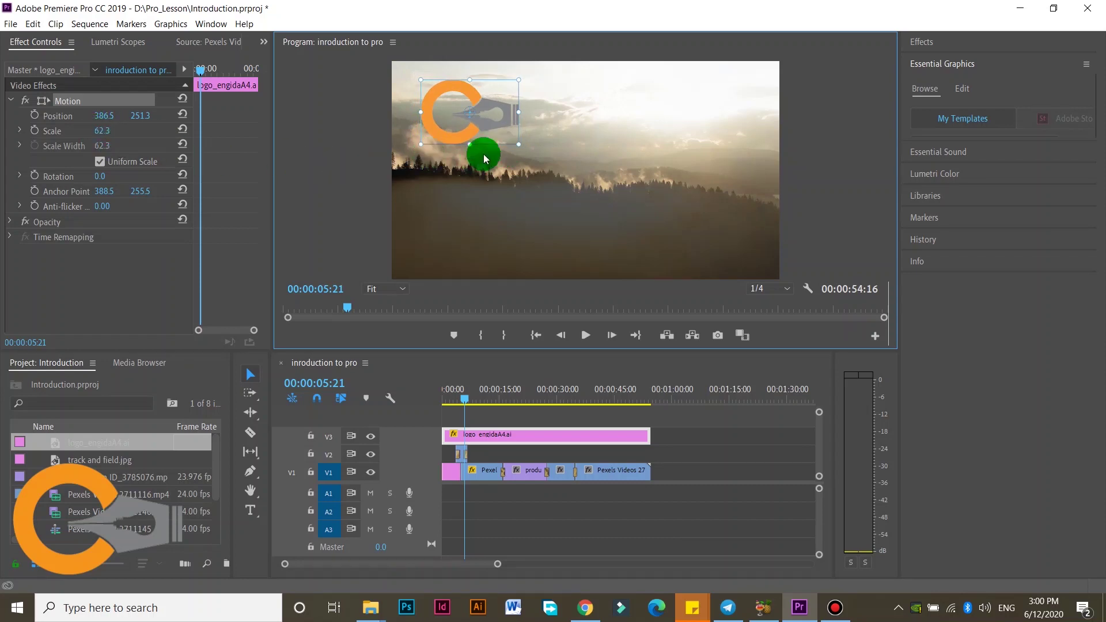
{"action": "left_click_drag", "start_coordinate": [522, 145], "coordinate": [432, 92]}
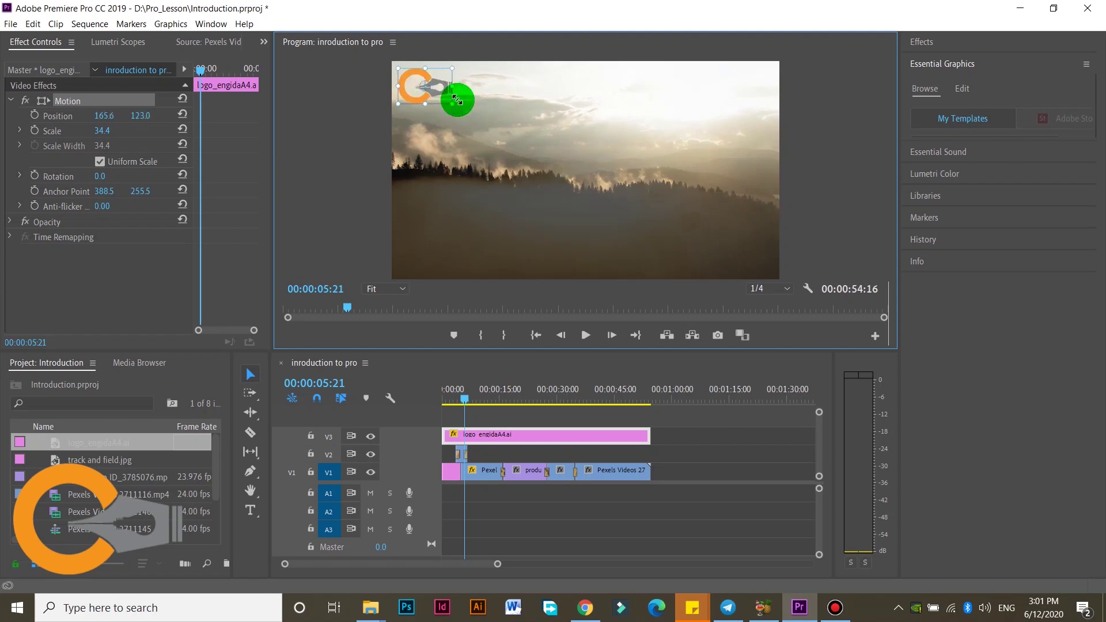
{"action": "left_click_drag", "start_coordinate": [451, 104], "coordinate": [447, 102]}
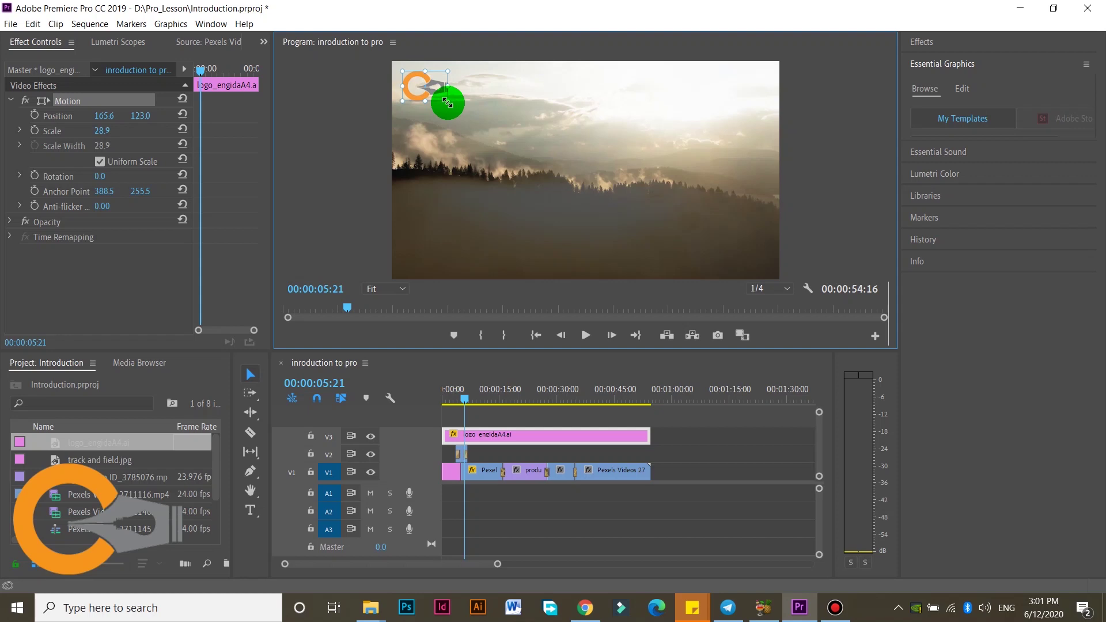
{"action": "left_click_drag", "start_coordinate": [445, 102], "coordinate": [446, 103]}
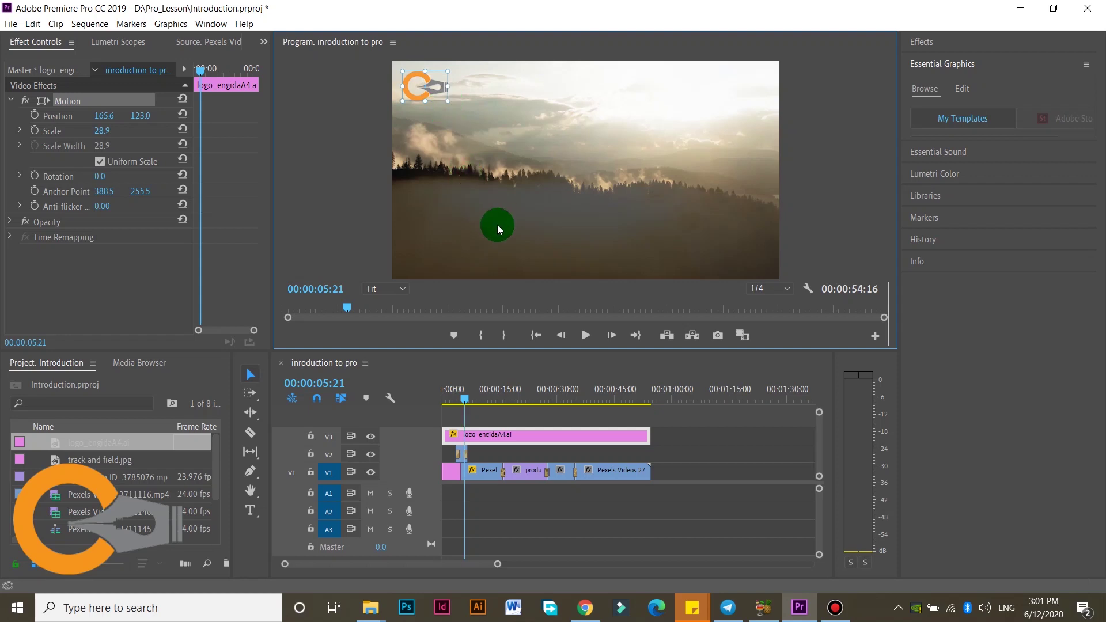
{"action": "left_click", "coordinate": [359, 230]}
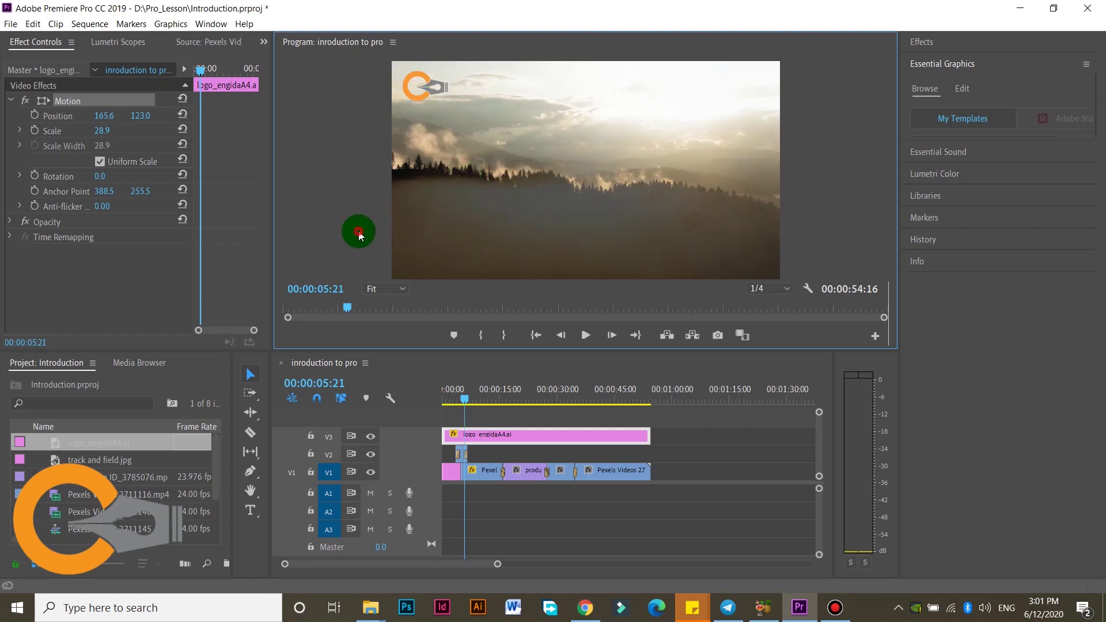
Move the logo to the bottom-left corner at Position 142.5, 973.1 and scrub to verify
{"action": "mouse_move", "coordinate": [464, 399]}
{"action": "left_mouse_down"}
{"action": "mouse_move", "coordinate": [445, 395]}
{"action": "mouse_move", "coordinate": [481, 395]}
{"action": "mouse_move", "coordinate": [503, 412]}
{"action": "mouse_move", "coordinate": [628, 416]}
{"action": "mouse_move", "coordinate": [467, 412]}
{"action": "left_mouse_up"}
{"action": "left_click", "coordinate": [427, 93]}
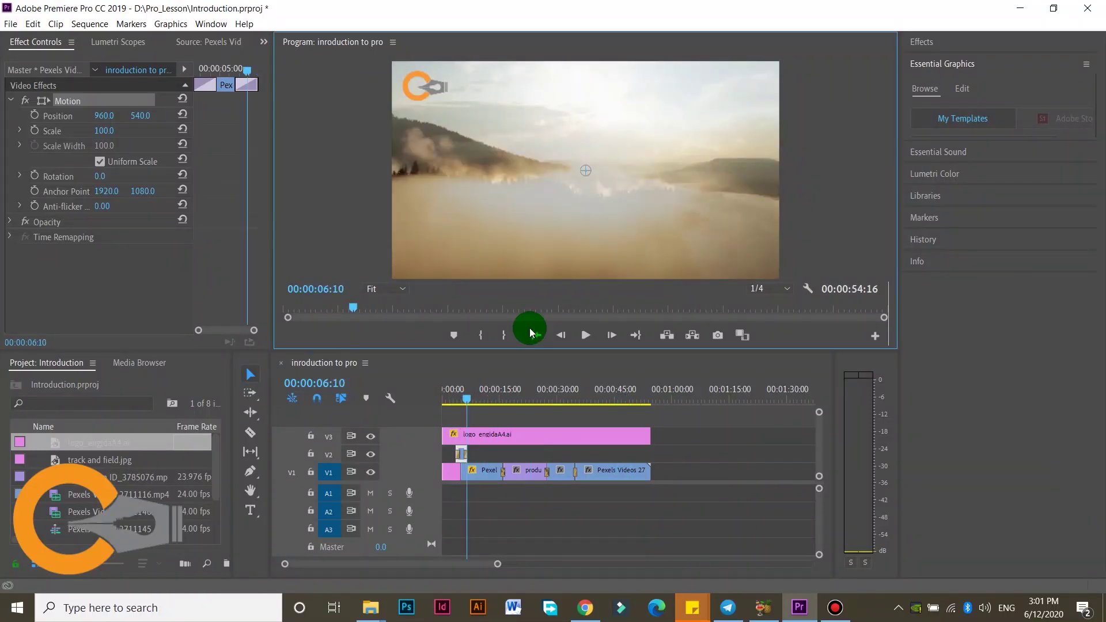
{"action": "left_click", "coordinate": [518, 438]}
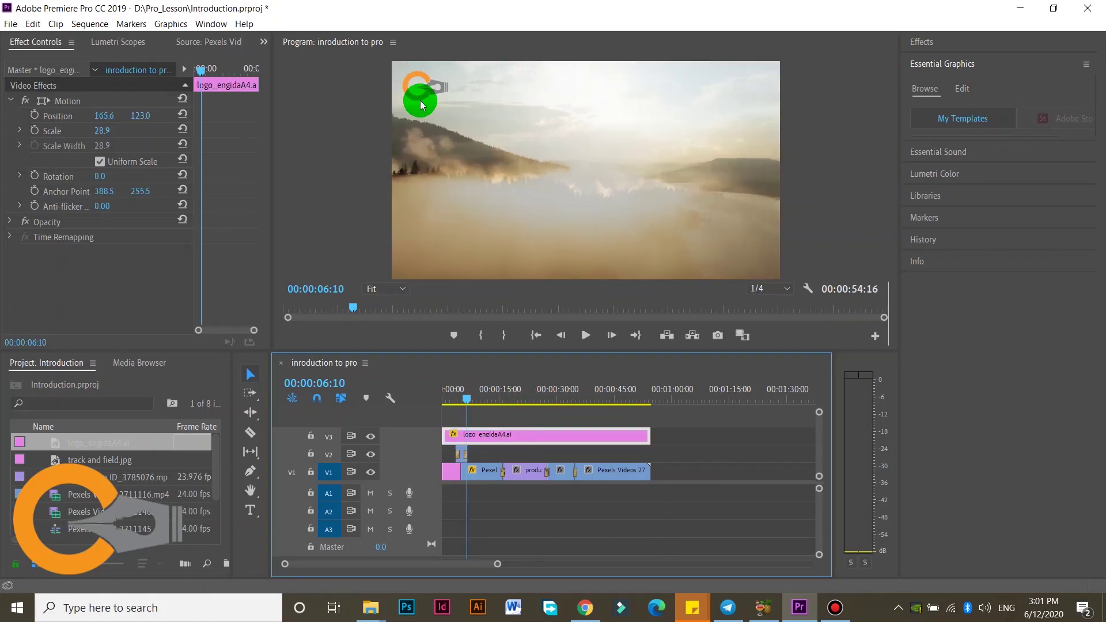
{"action": "left_click", "coordinate": [67, 101]}
{"action": "left_click_drag", "start_coordinate": [431, 99], "coordinate": [420, 258]}
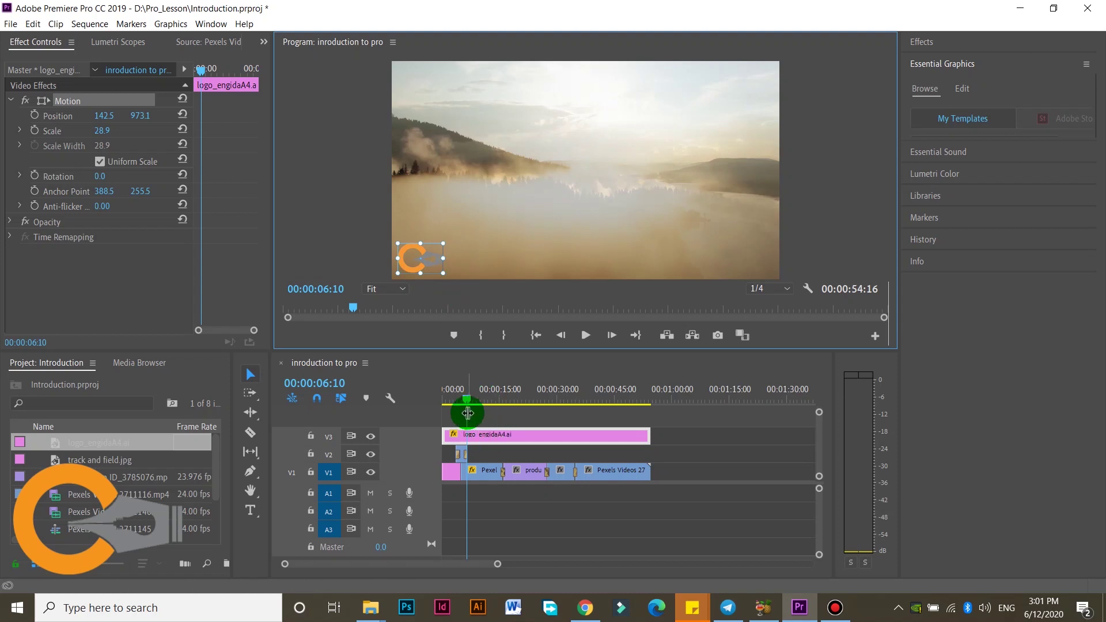
{"action": "left_click_drag", "start_coordinate": [467, 403], "coordinate": [440, 396]}
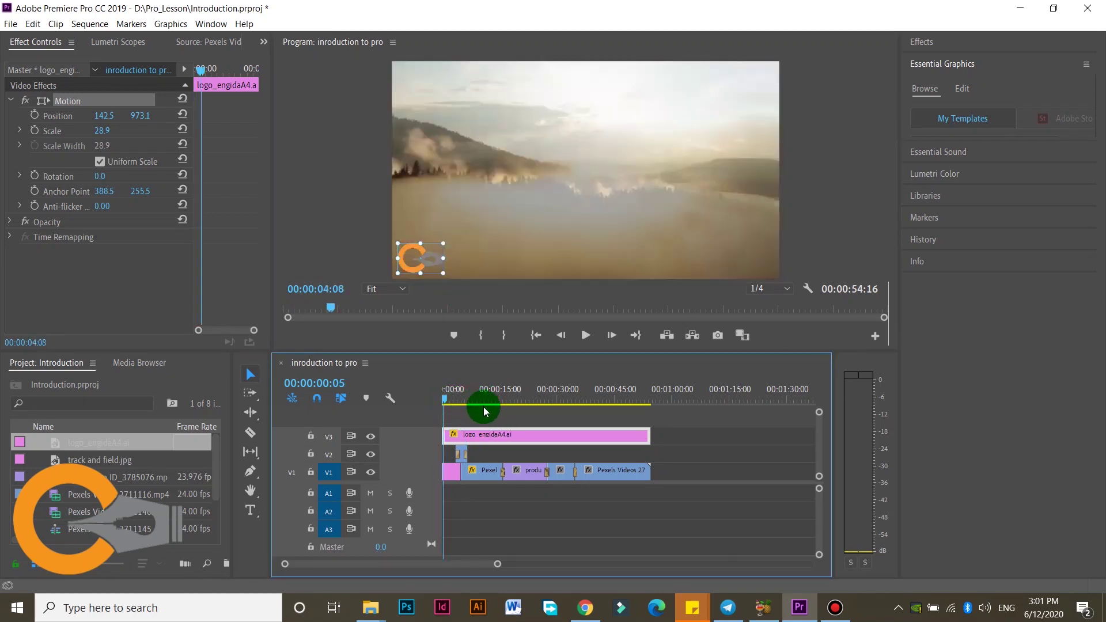
{"action": "left_click_drag", "start_coordinate": [531, 414], "coordinate": [599, 414]}
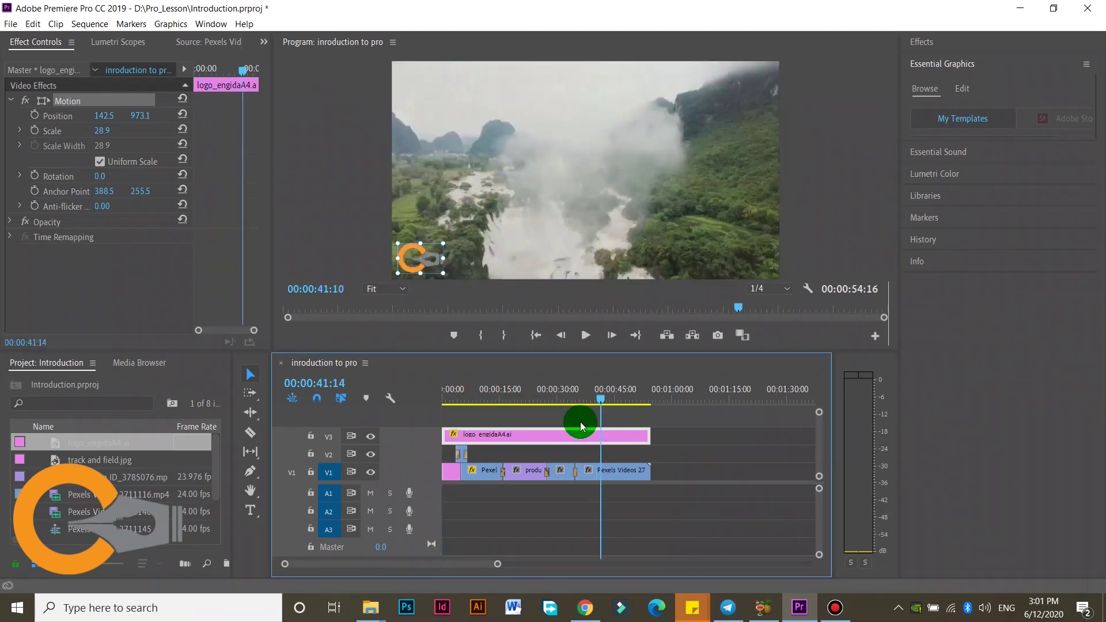
{"action": "left_click_drag", "start_coordinate": [459, 427], "coordinate": [439, 419]}
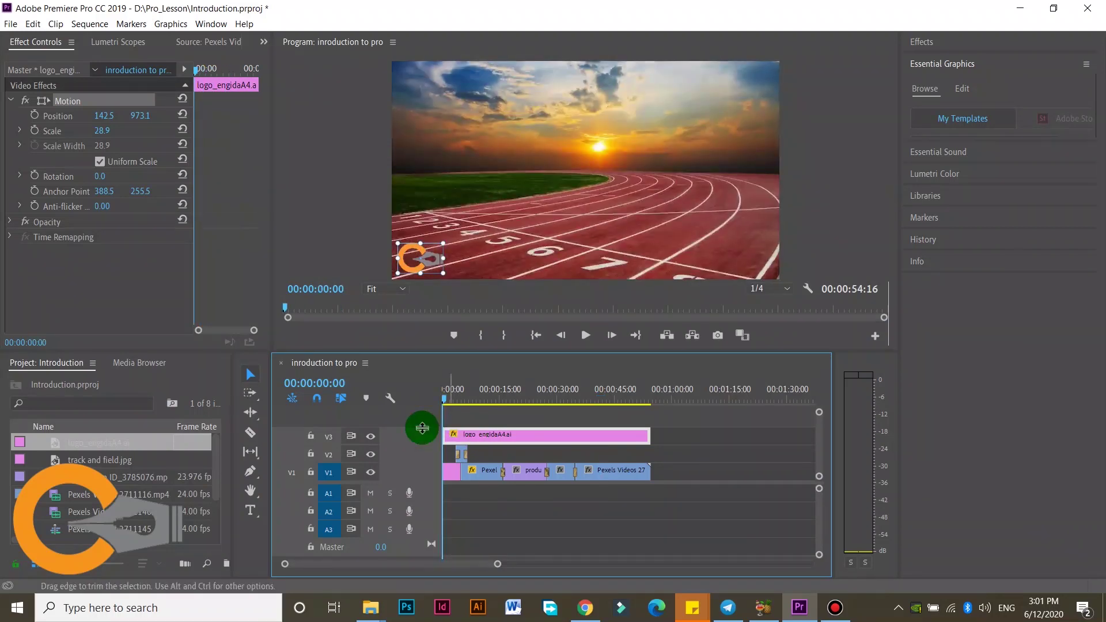
{"action": "left_click", "coordinate": [613, 517]}
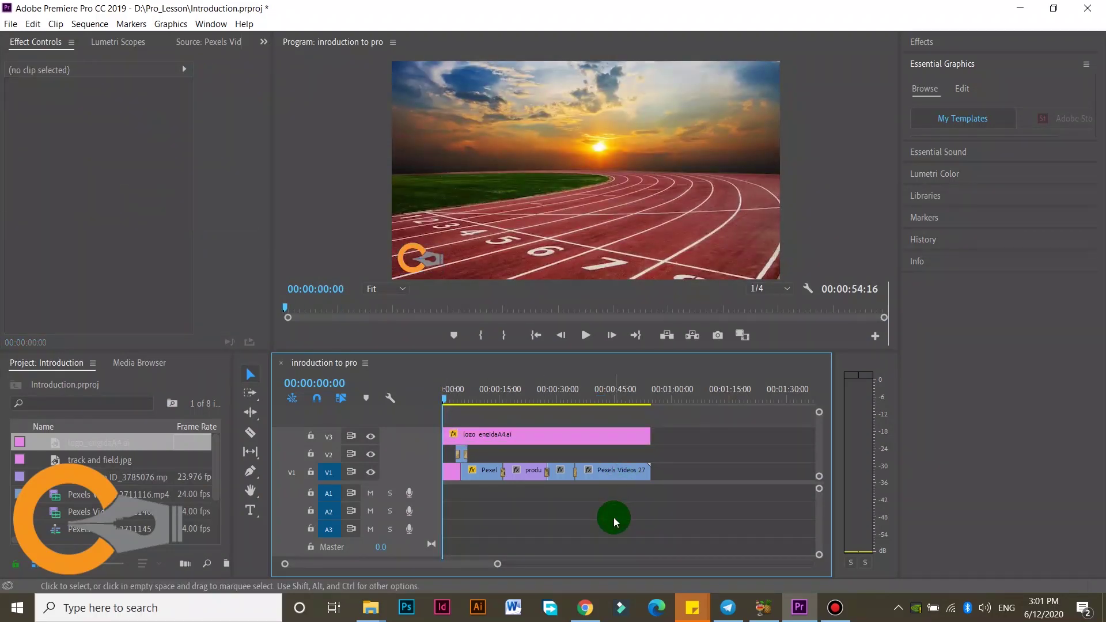